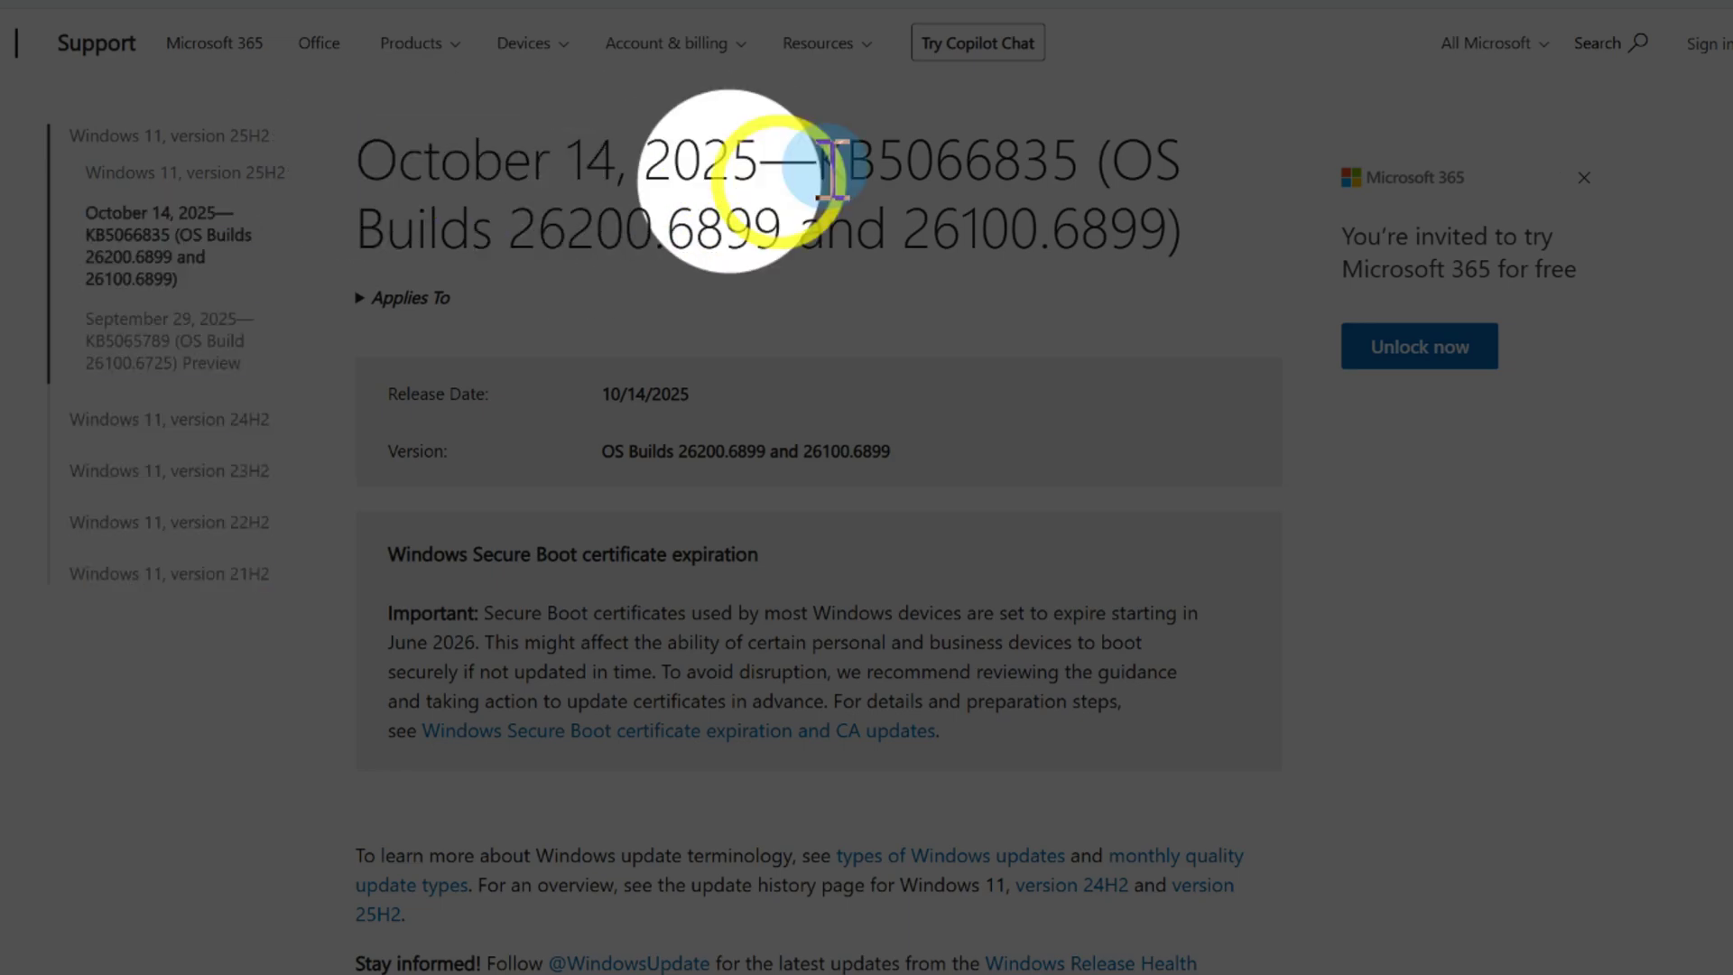
# Step: On the KB5066835 support page, highlight the update number and the zero-day vulnerabilities line
pyautogui.moveTo(880, 167); pyautogui.dragTo(1078, 167)
pyautogui.click(902, 321)
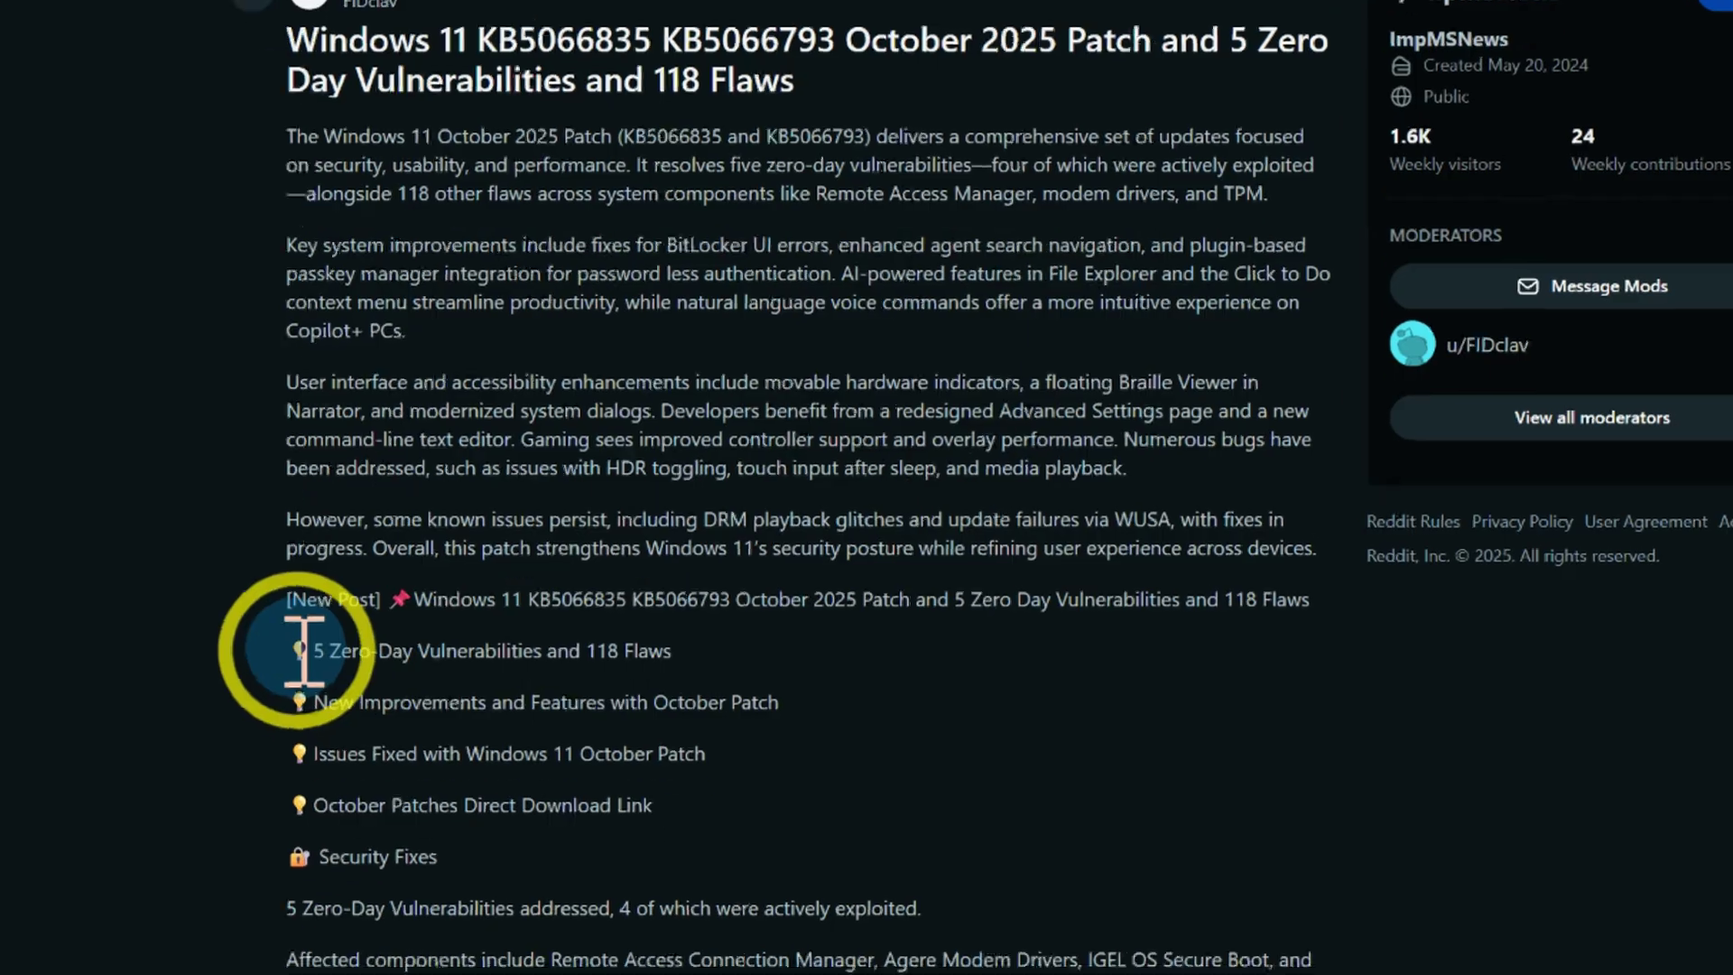
pyautogui.moveTo(226, 824); pyautogui.dragTo(497, 817)
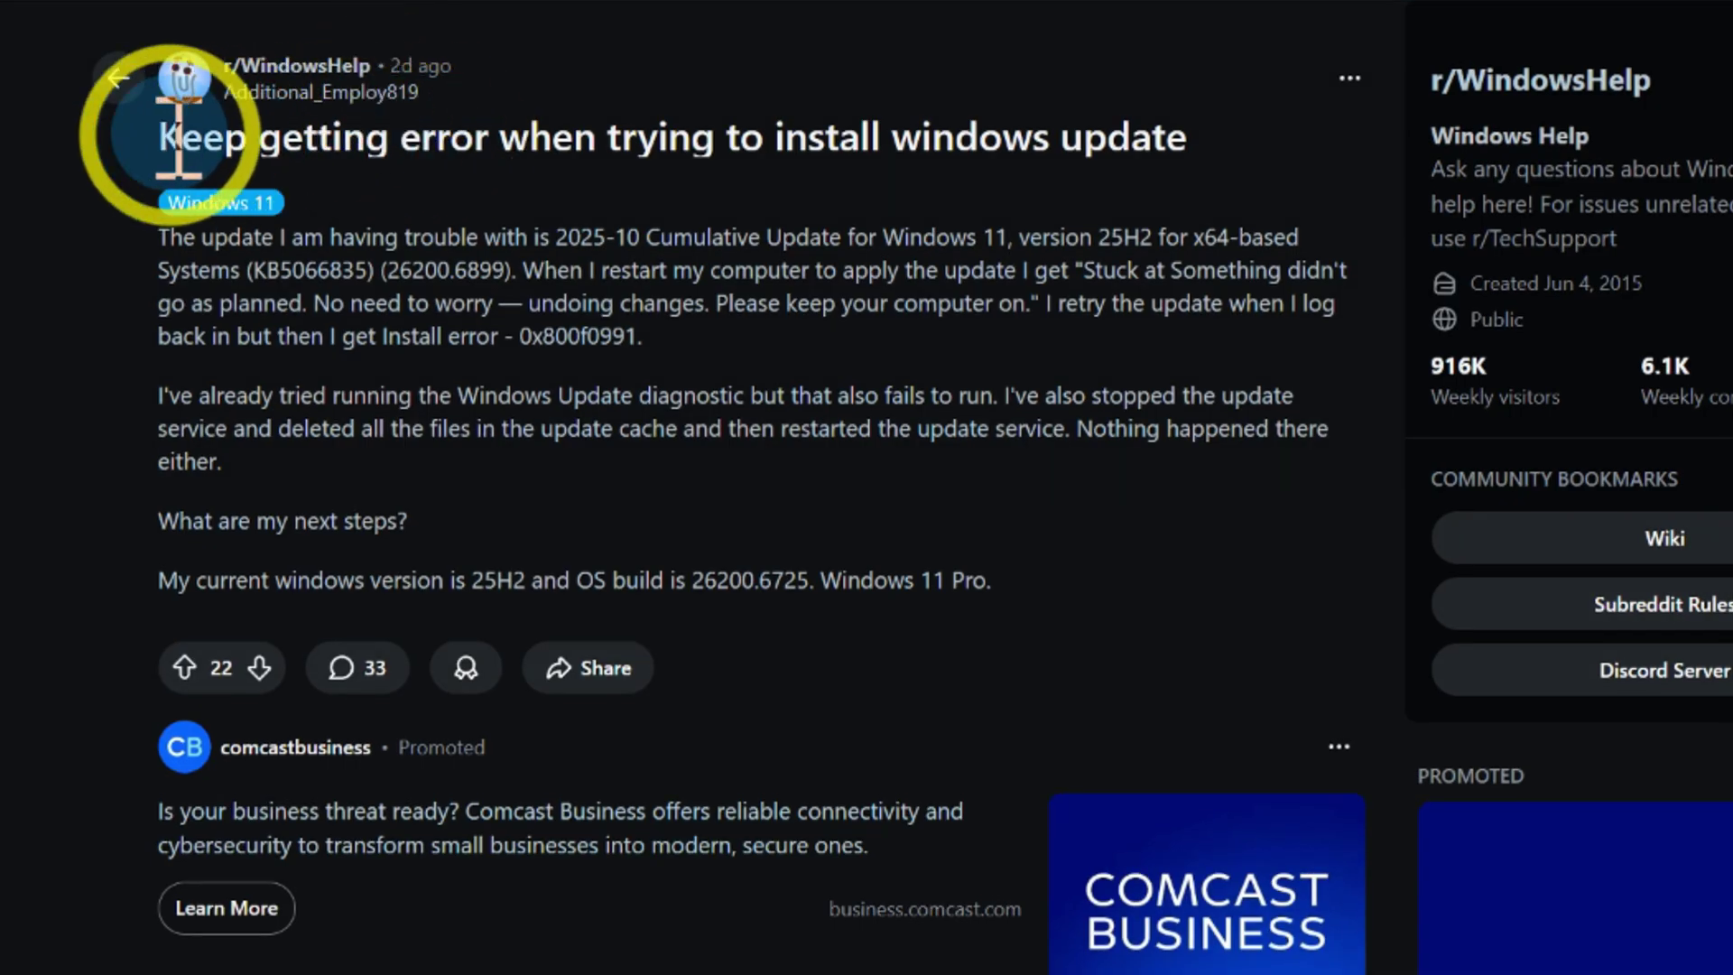
# Step: Highlight the Reddit post title and its 'Install error - 0x800f0991' message
pyautogui.moveTo(167, 137); pyautogui.dragTo(1210, 220)
pyautogui.click(677, 340)
pyautogui.moveTo(382, 336); pyautogui.dragTo(639, 340)
pyautogui.click(797, 379)
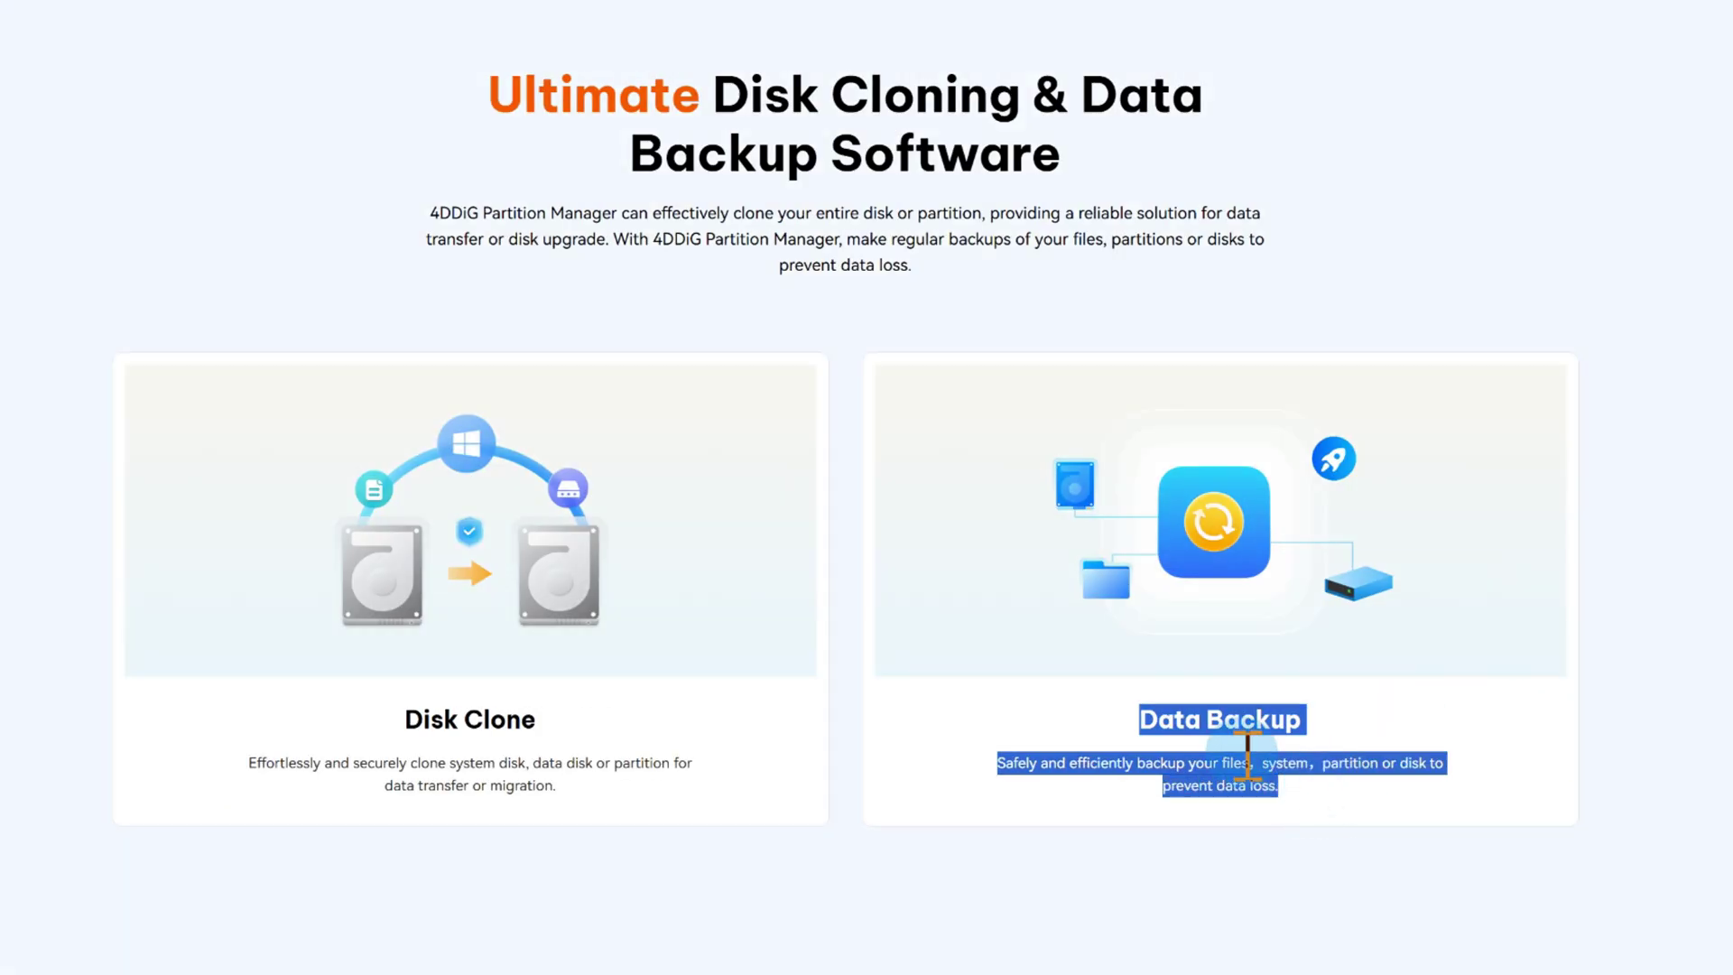
# Step: Switch to the 4DDiG Partition Manager app and open its File Backup screen
pyautogui.click(1248, 756)
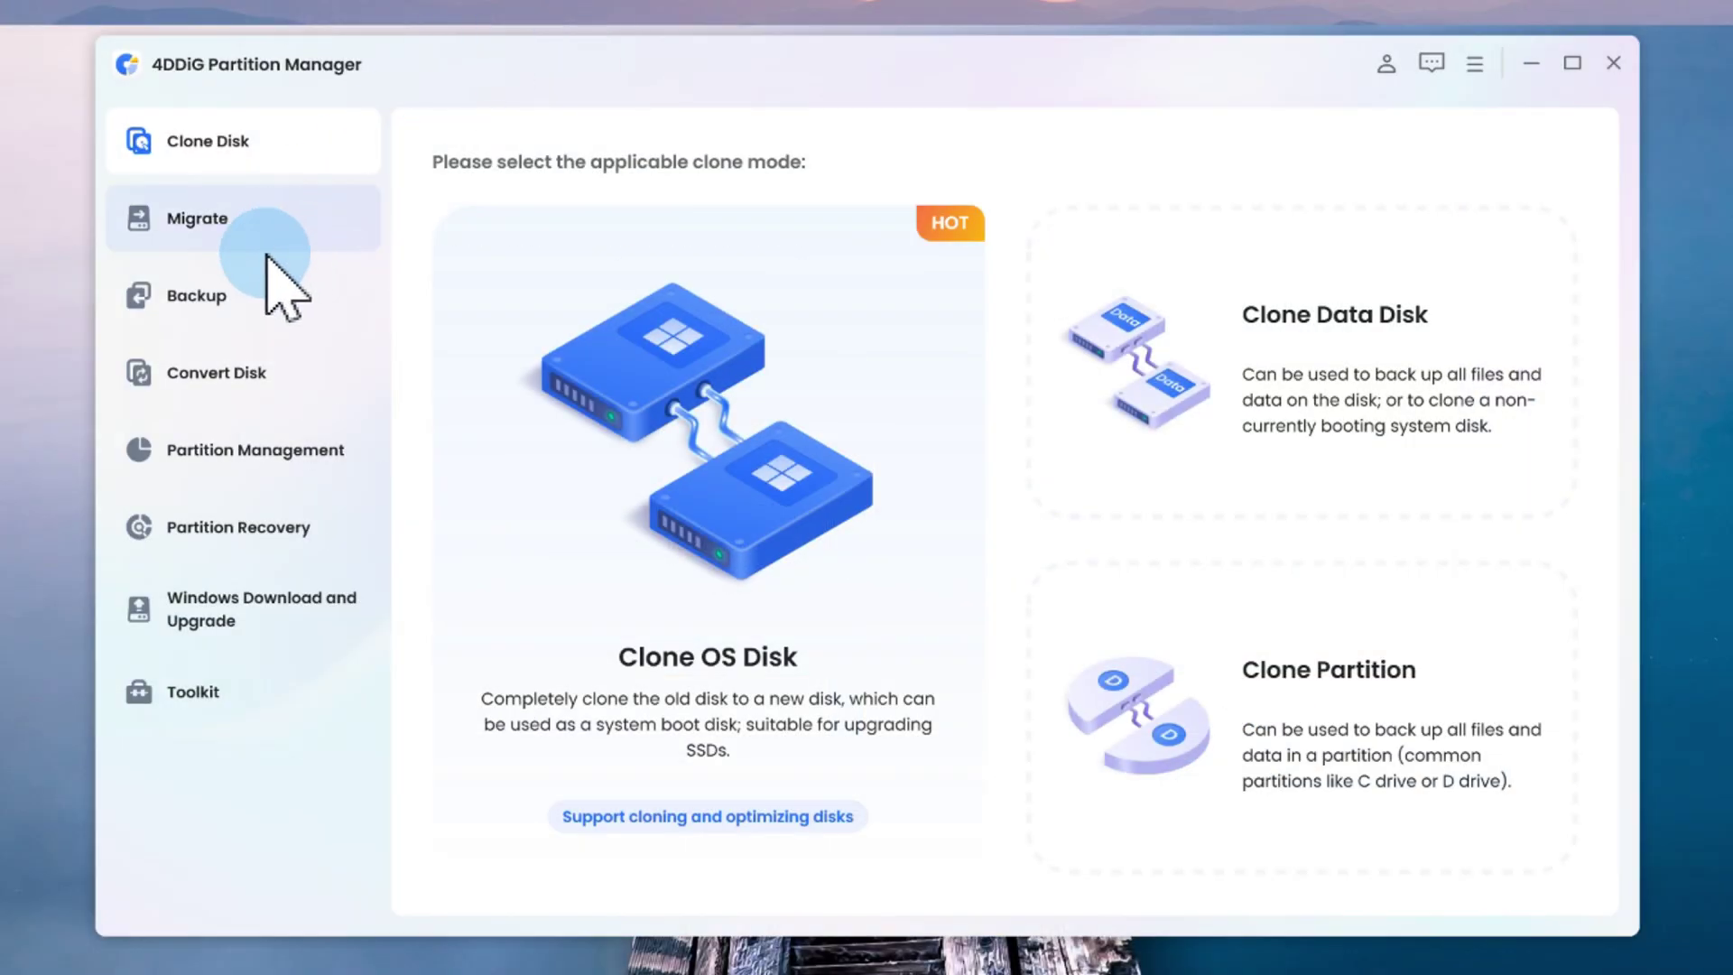
pyautogui.click(232, 296)
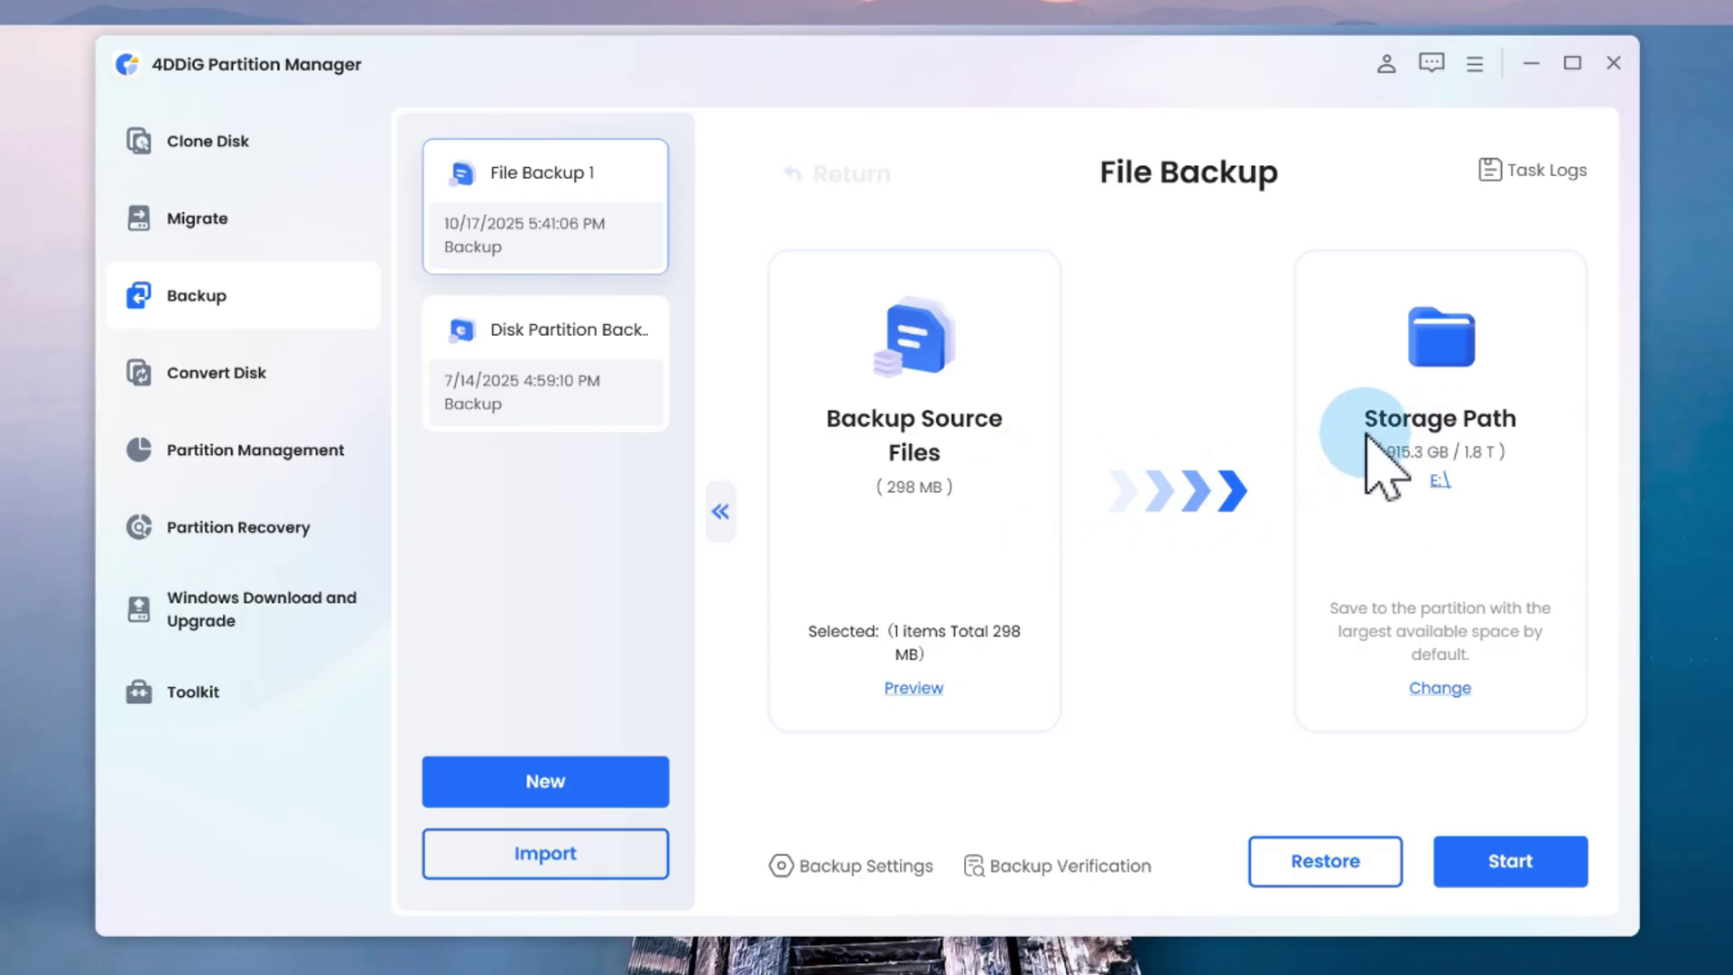
# Step: Start the 298 MB file backup to storage path E:\
pyautogui.click(1476, 861)
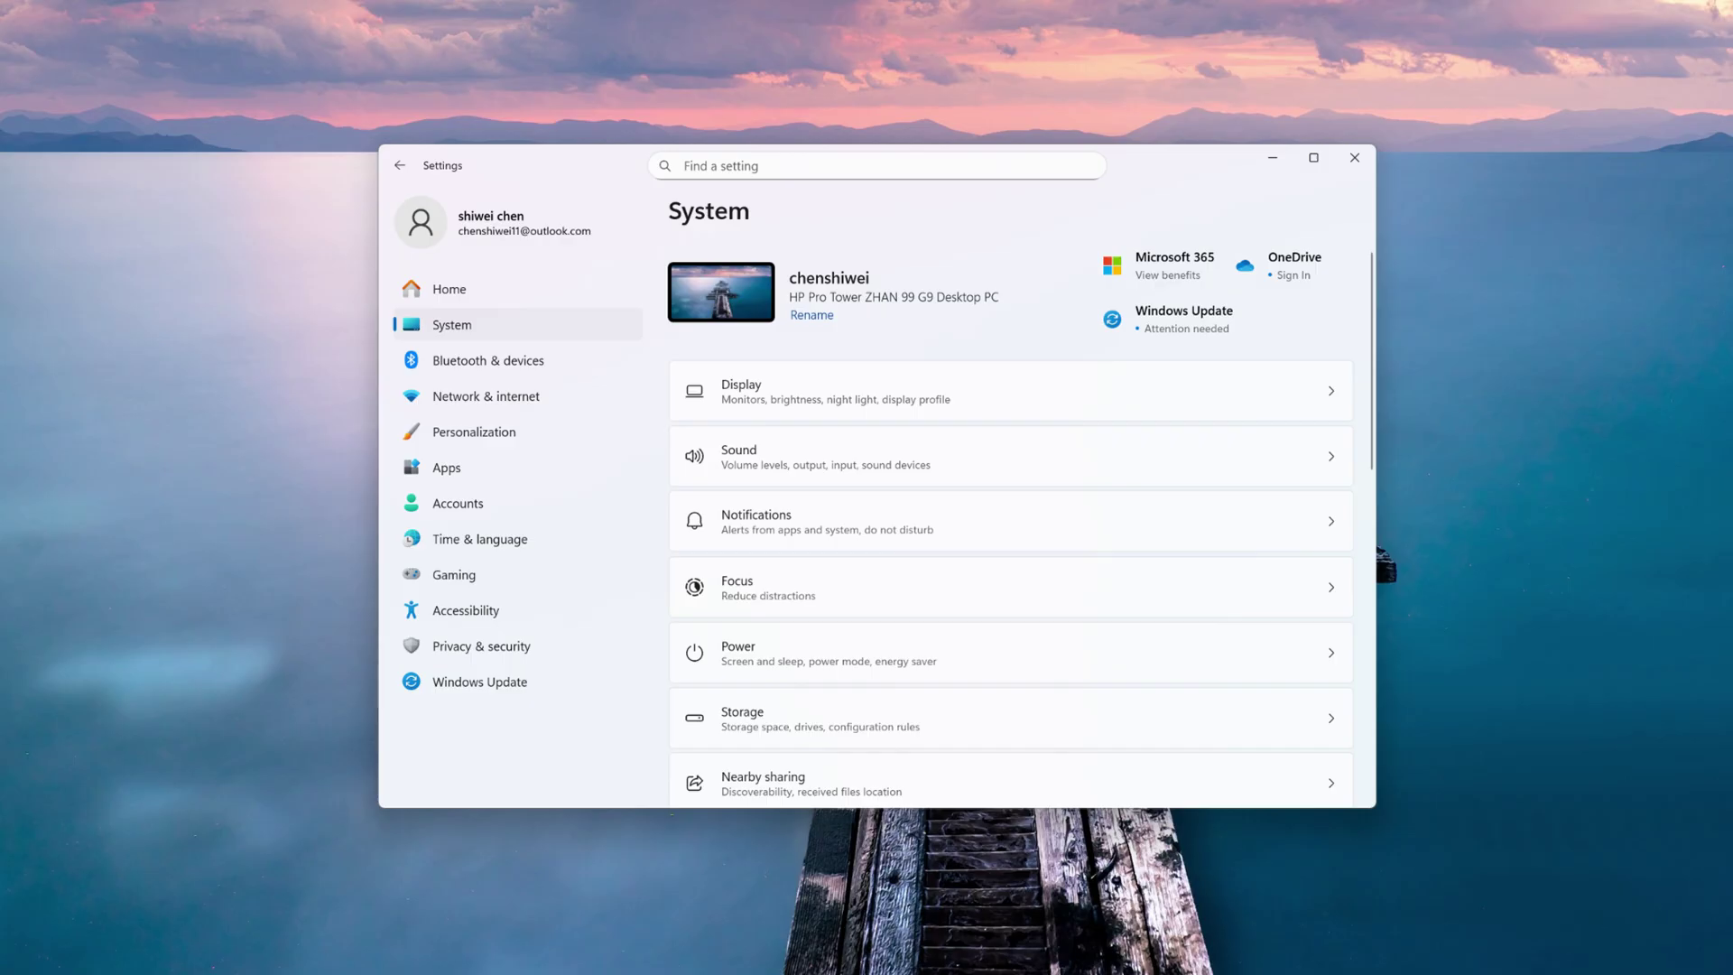
# Step: Open Settings > Windows Update and check the Restart now options for the pending firmware update
pyautogui.click(530, 932)
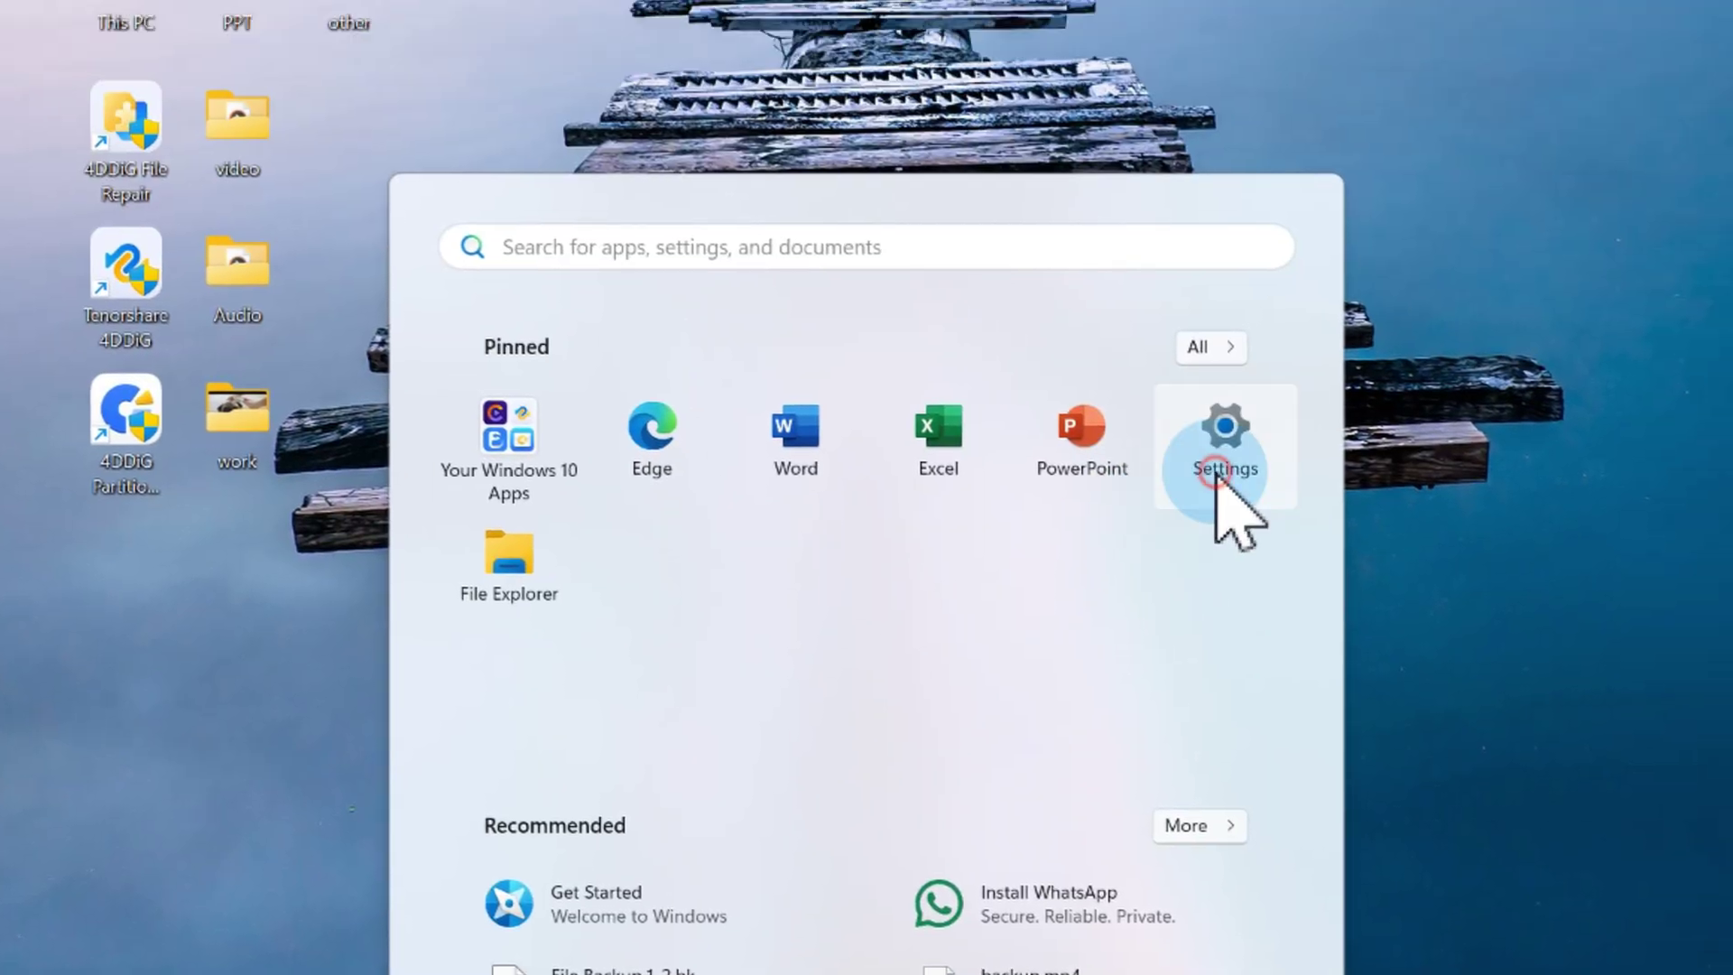
pyautogui.click(1223, 455)
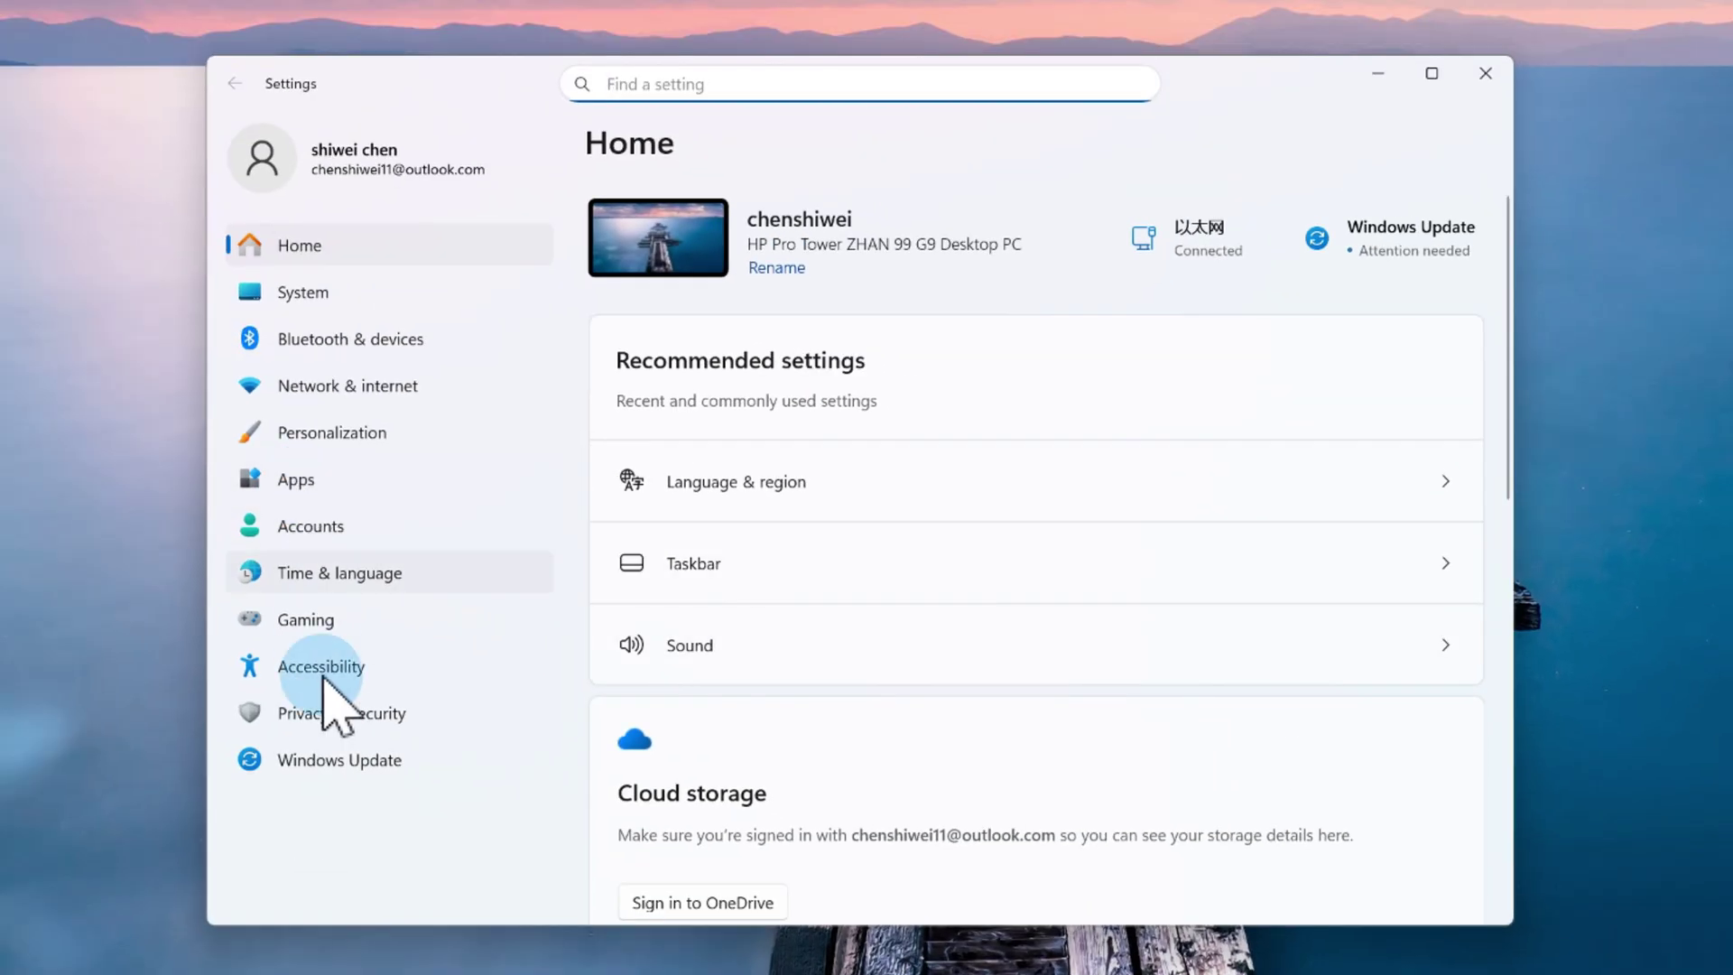
pyautogui.click(338, 759)
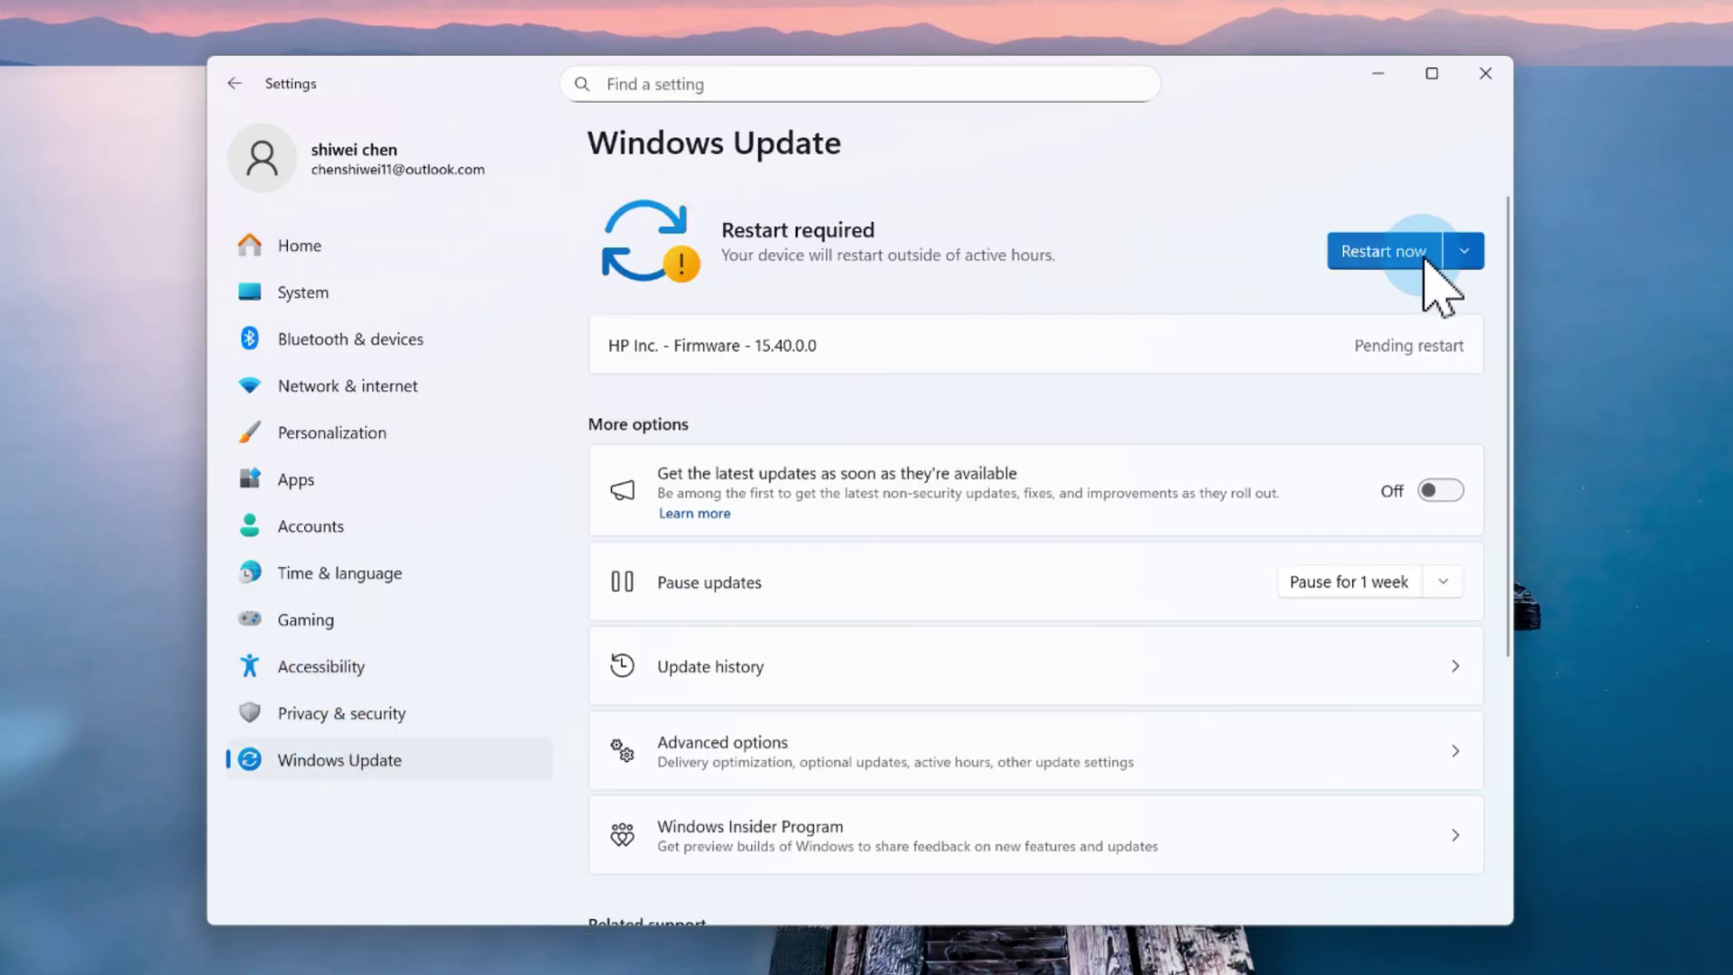
pyautogui.click(1464, 250)
pyautogui.click(1402, 300)
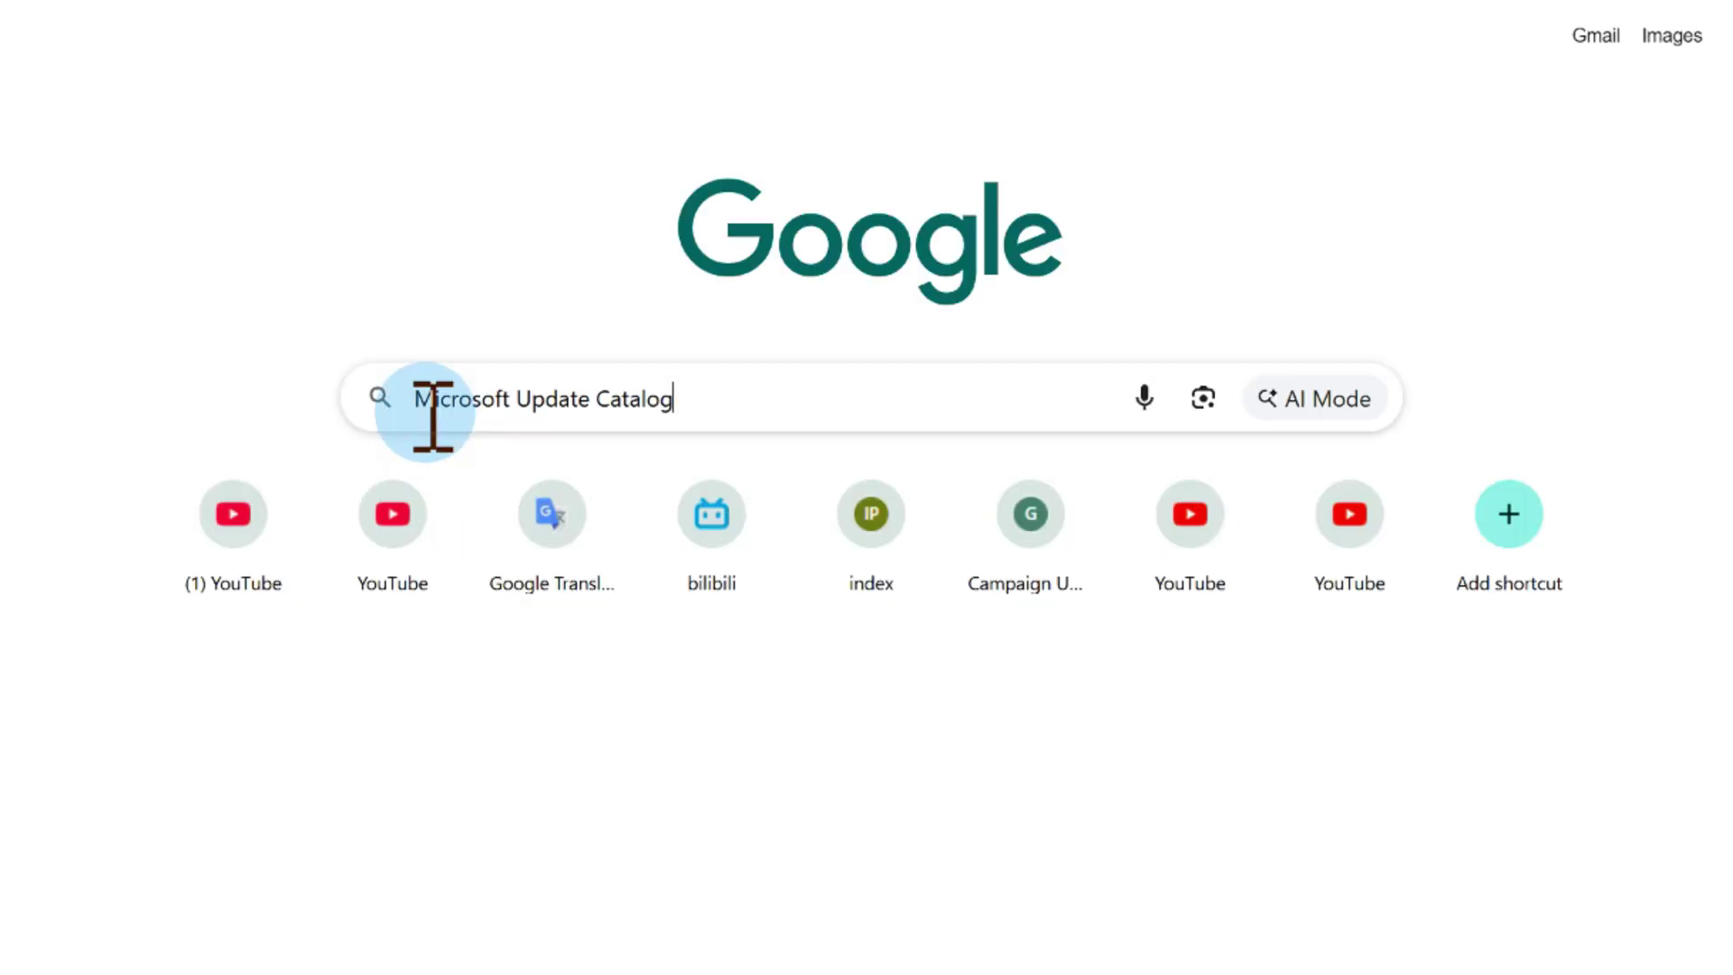
# Step: Highlight the Microsoft Update Catalog search, then confirm in System > About that the PC is 64-bit x64
pyautogui.moveTo(418, 402); pyautogui.dragTo(731, 403)
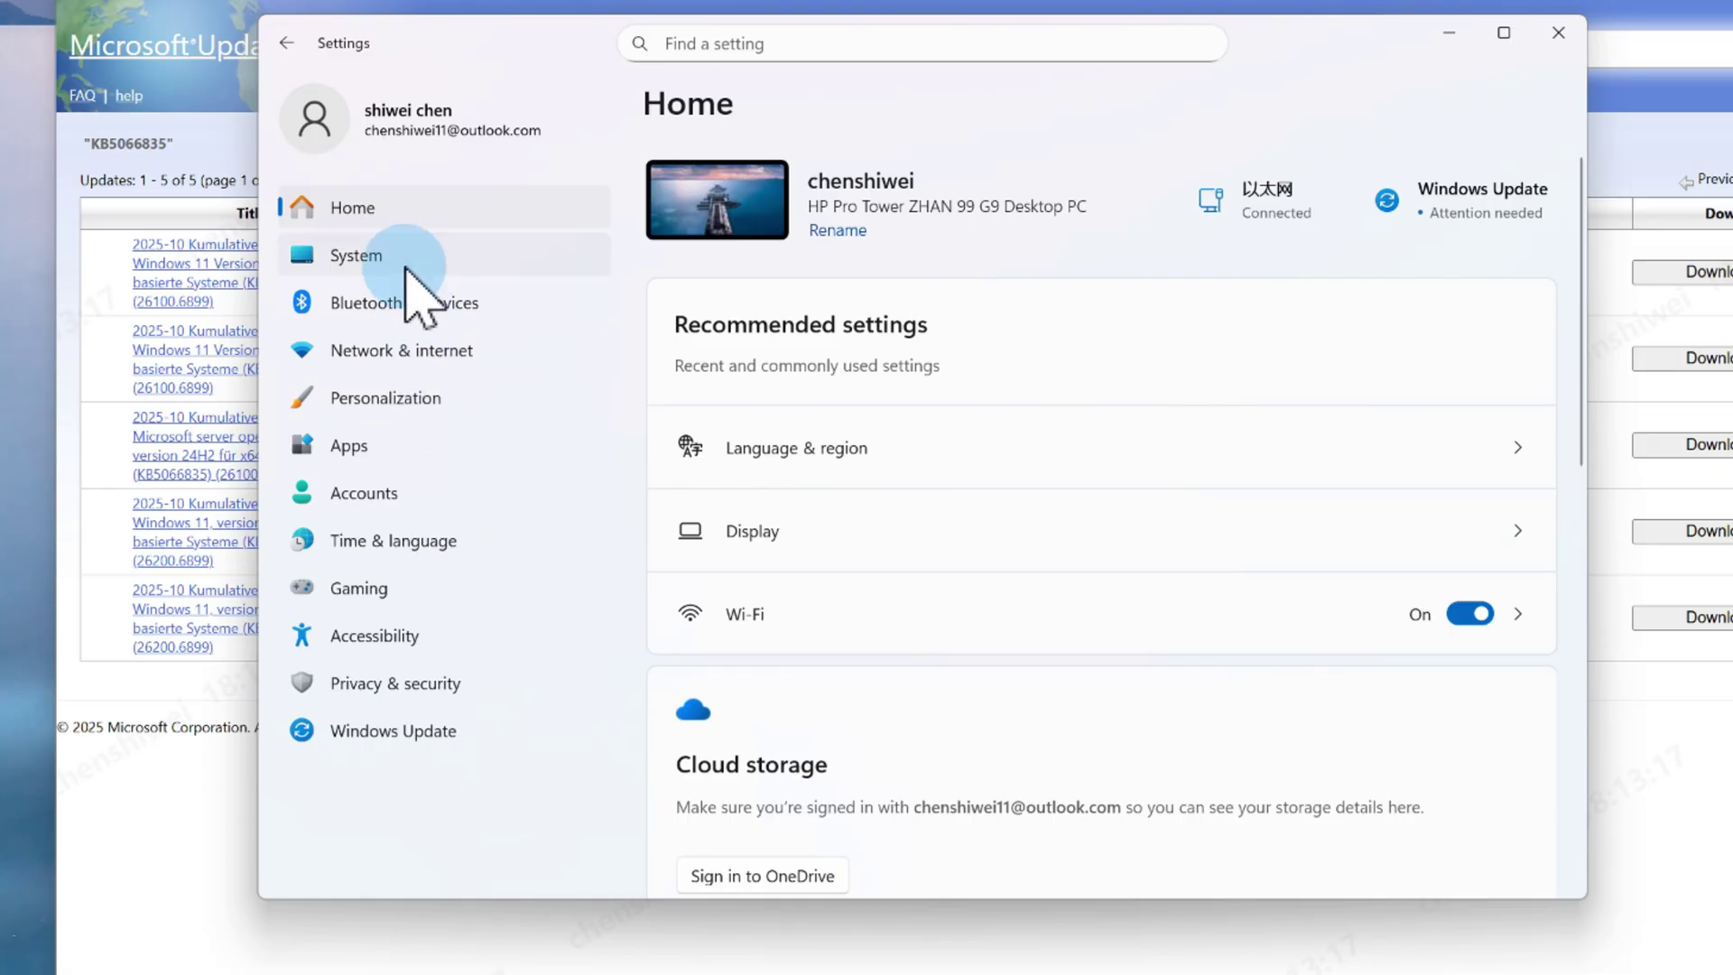
pyautogui.click(379, 258)
pyautogui.scroll(-10, 1001, 410)
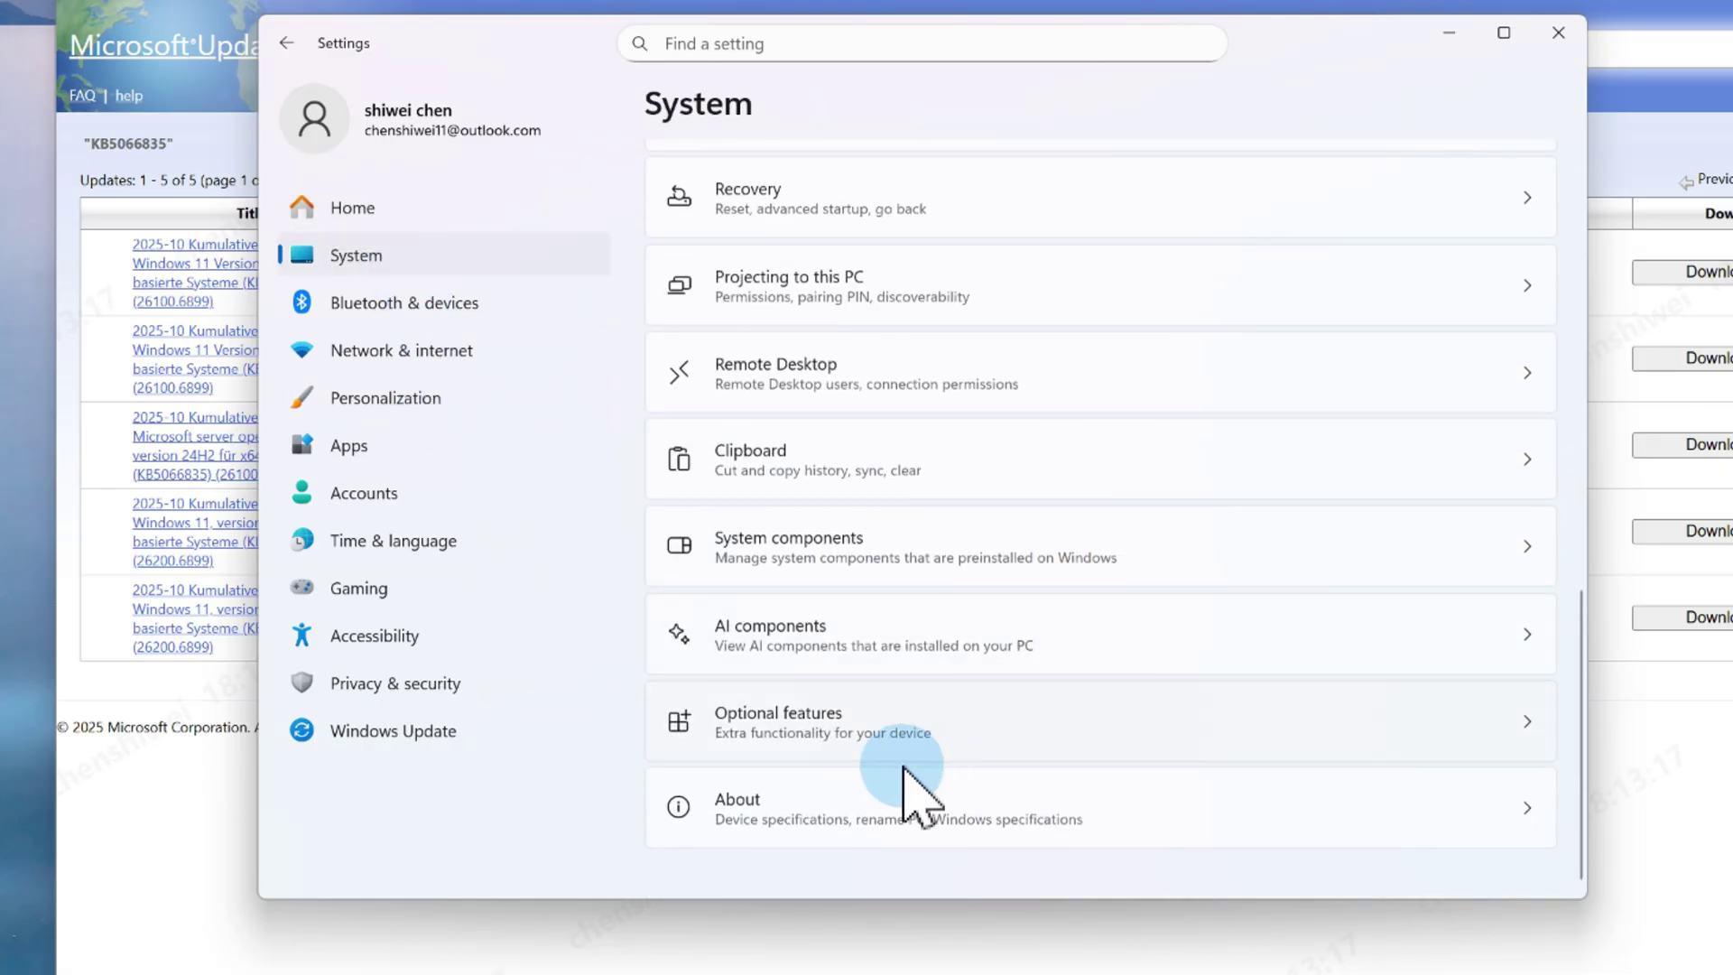
pyautogui.click(853, 823)
pyautogui.scroll(-3, 903, 767)
pyautogui.moveTo(855, 676); pyautogui.dragTo(1070, 677)
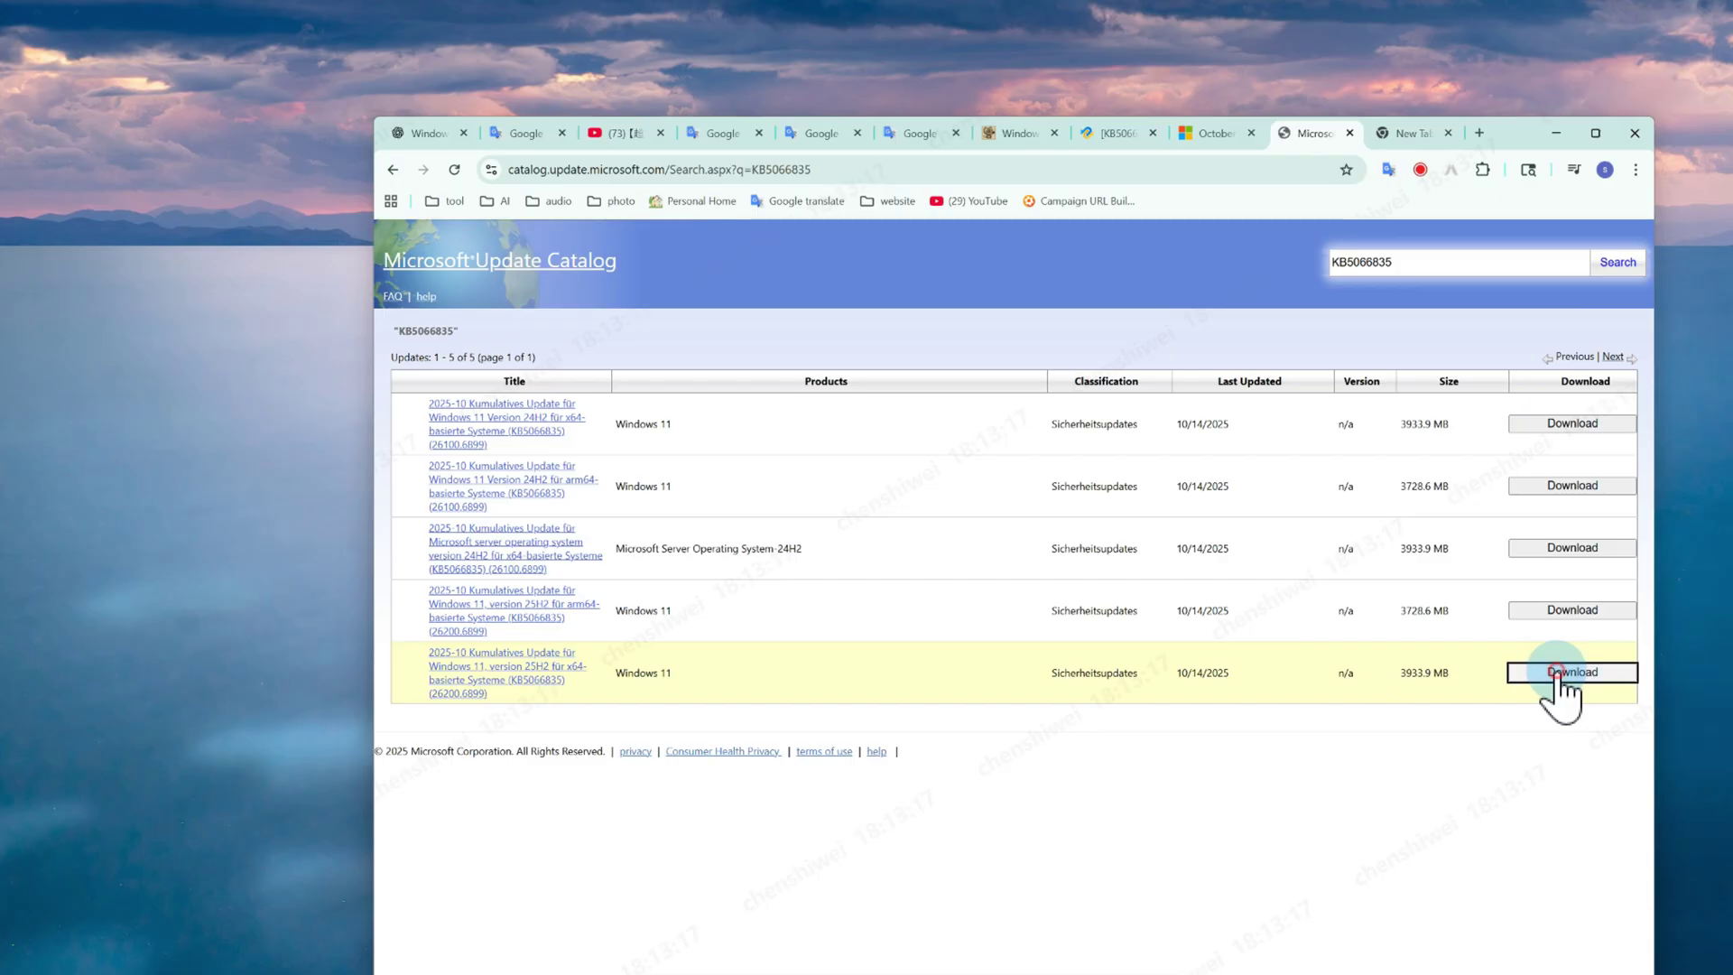
# Step: Download the KB5066835 Windows 11 25H2 x64 update and select the .msu in its folder
pyautogui.click(1451, 699)
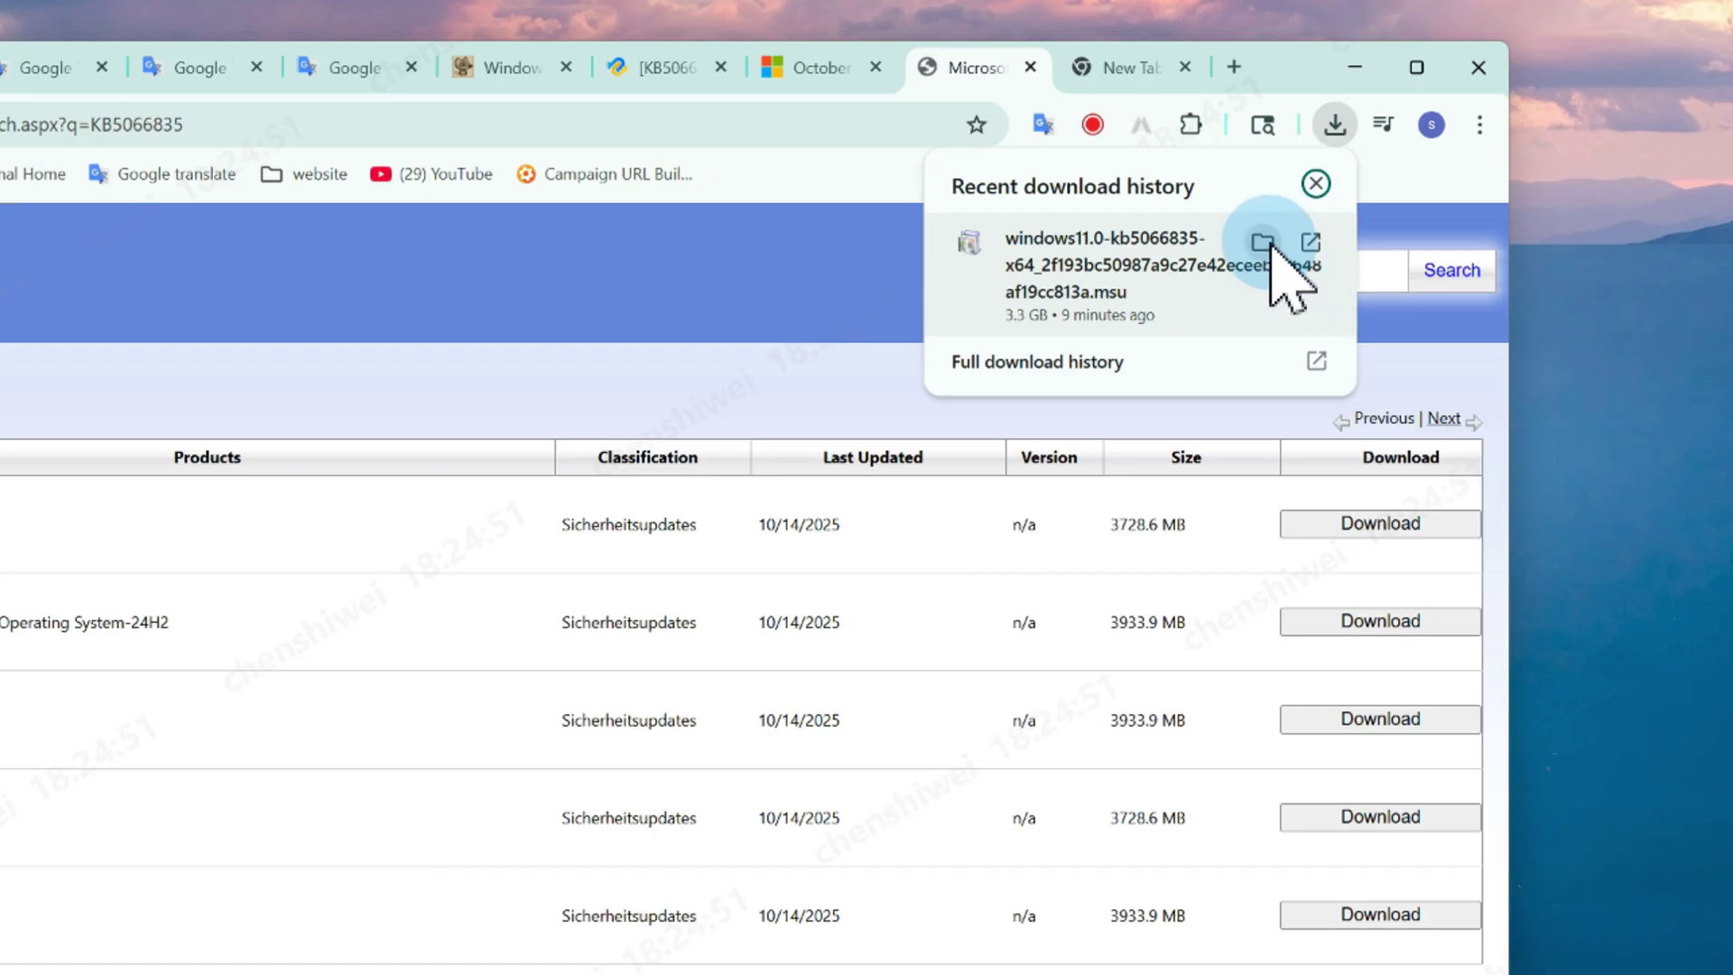
pyautogui.click(1262, 242)
pyautogui.click(736, 397)
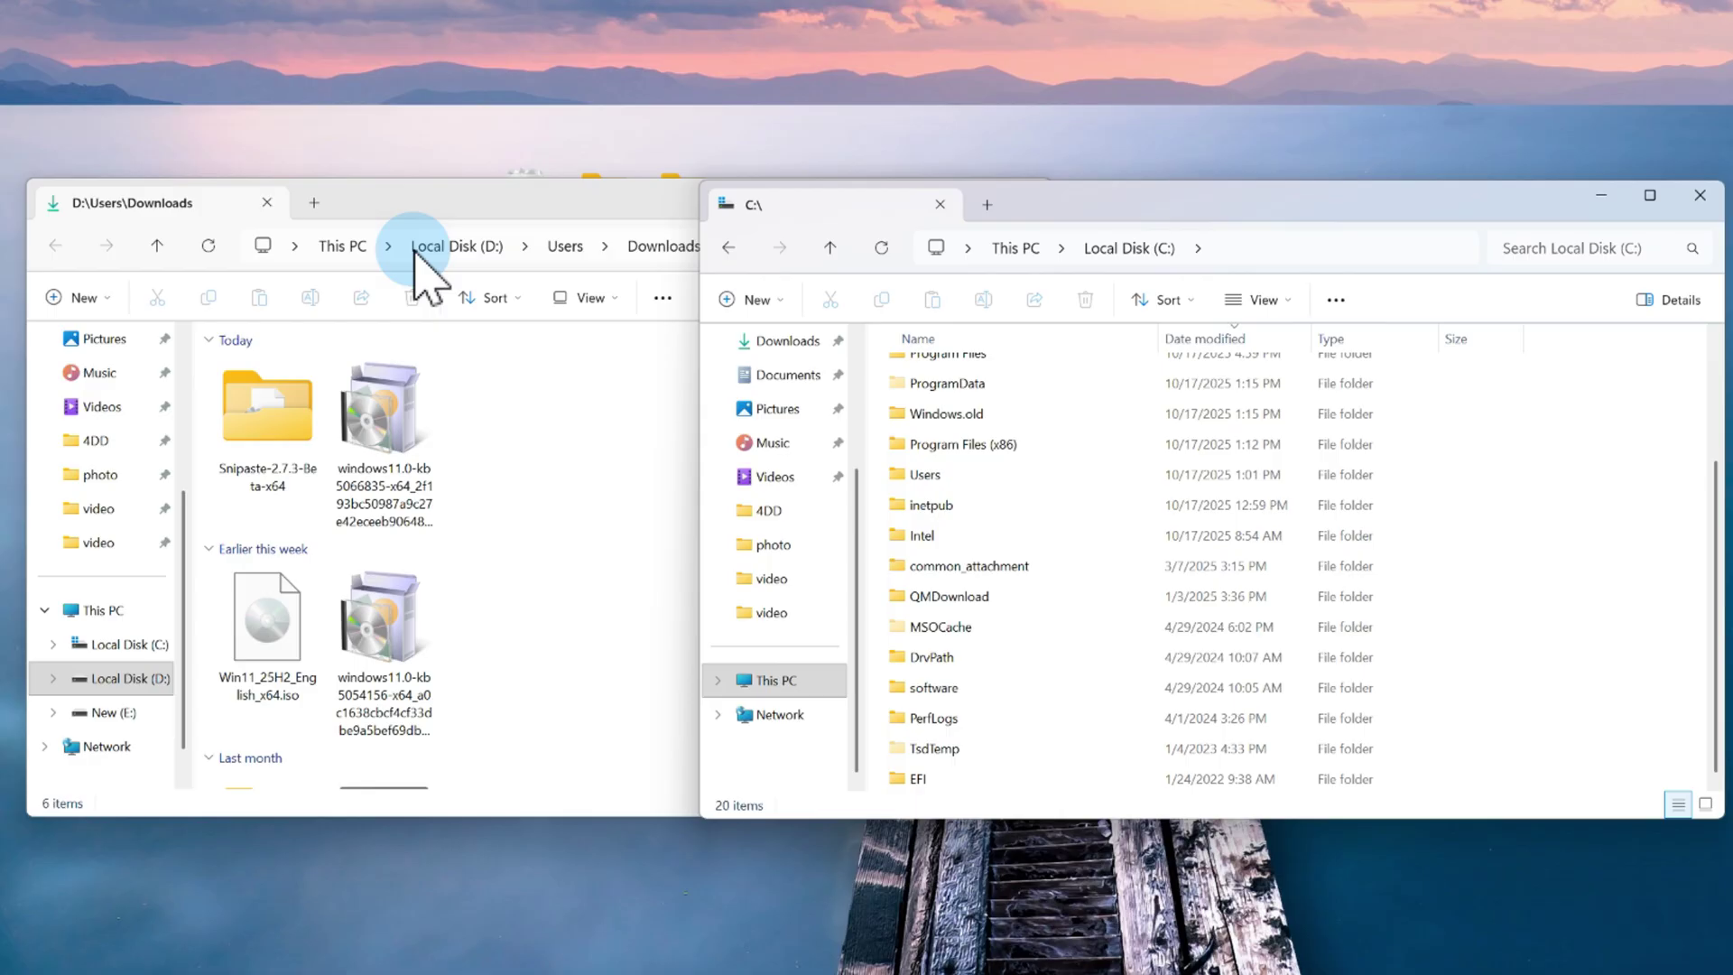
# Step: Move the .msu to C:\ and run DISM /Online /Add-Package on it from an admin Command Prompt
pyautogui.moveTo(383, 424); pyautogui.dragTo(1597, 658)
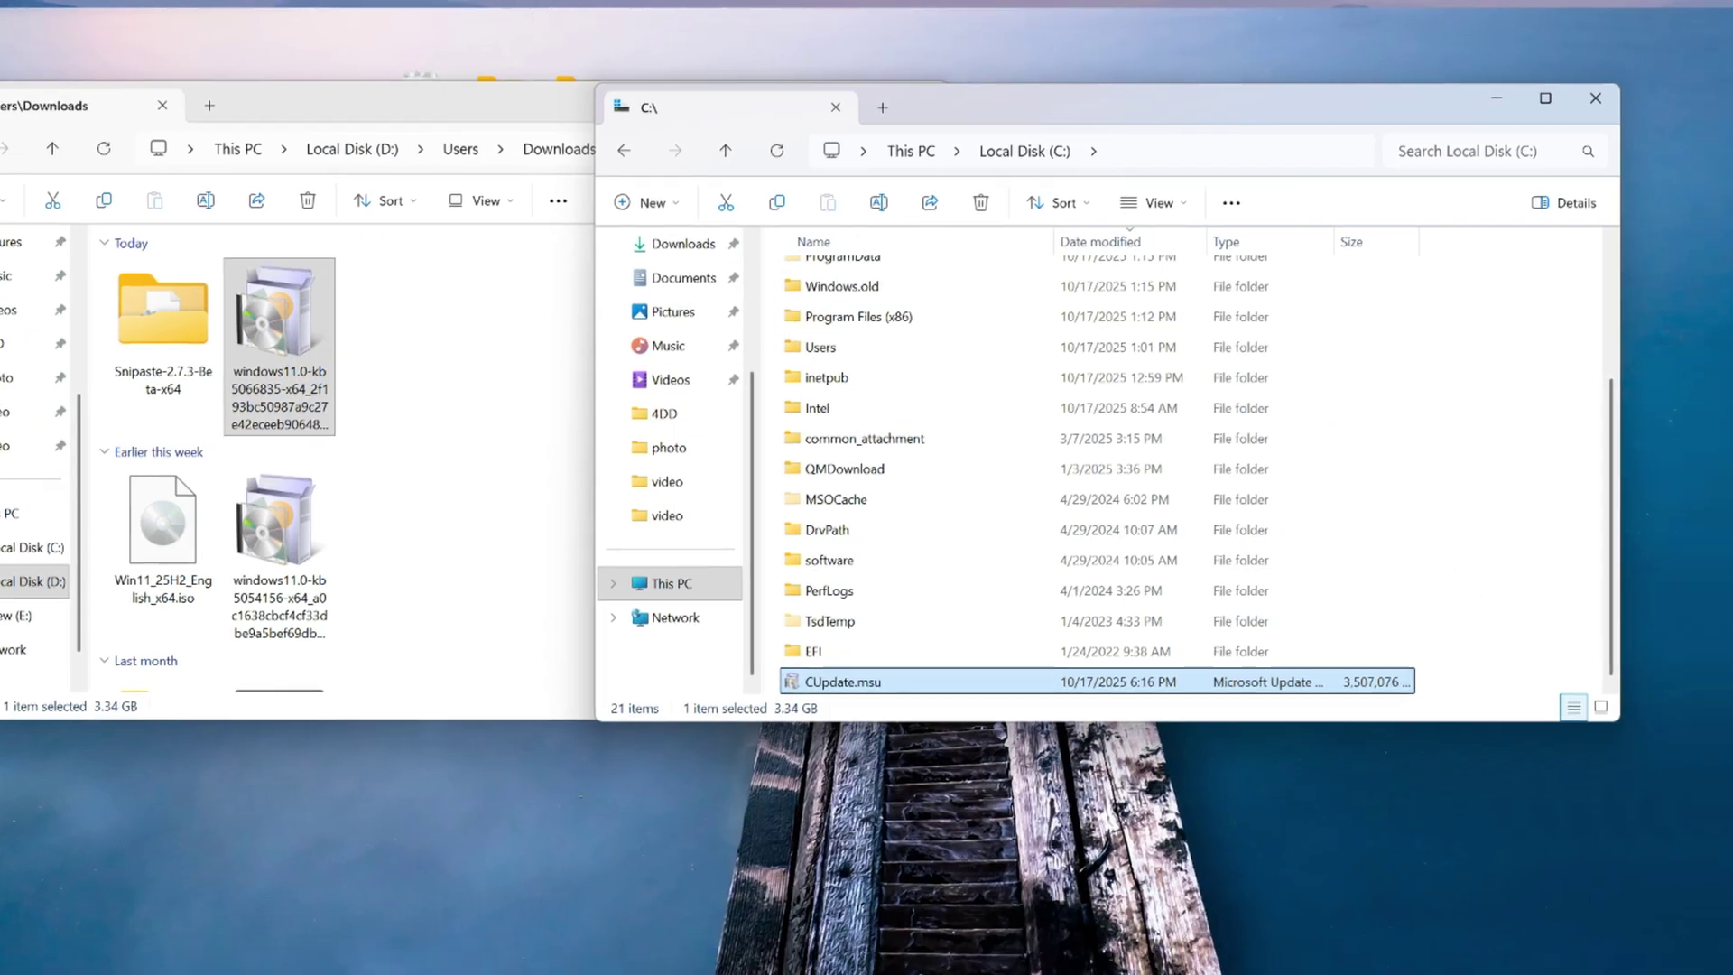
pyautogui.click(540, 956)
pyautogui.write('cmd')
pyautogui.click(959, 484)
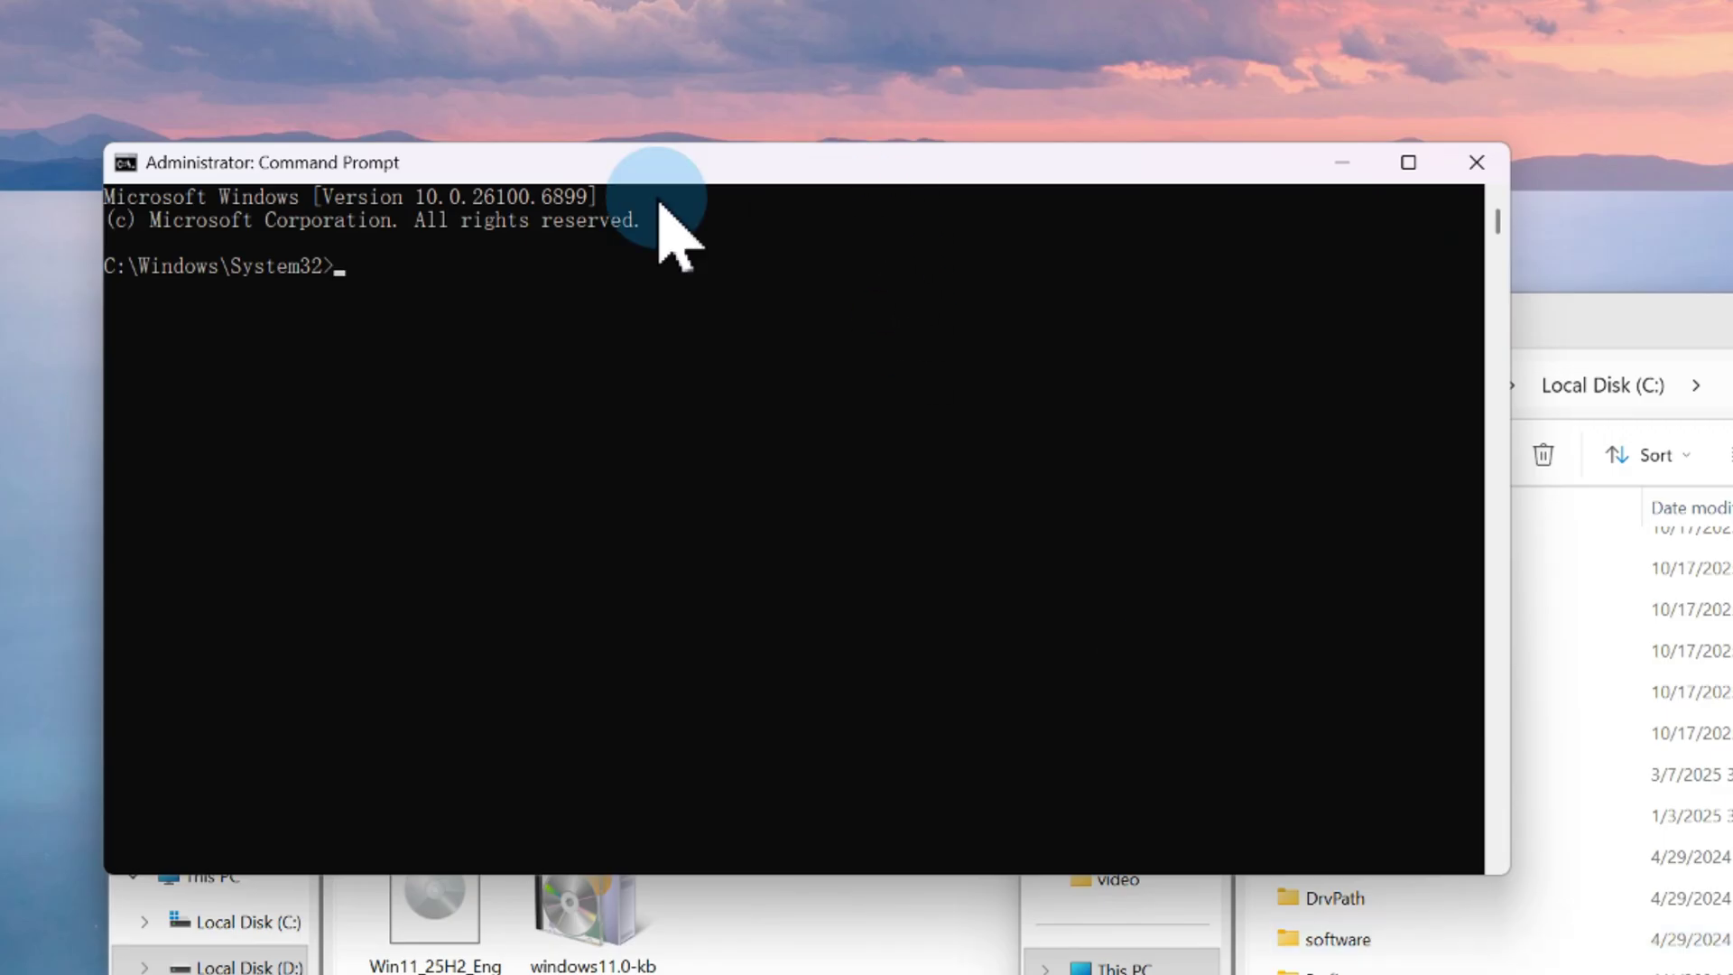
pyautogui.rightClick(361, 269)
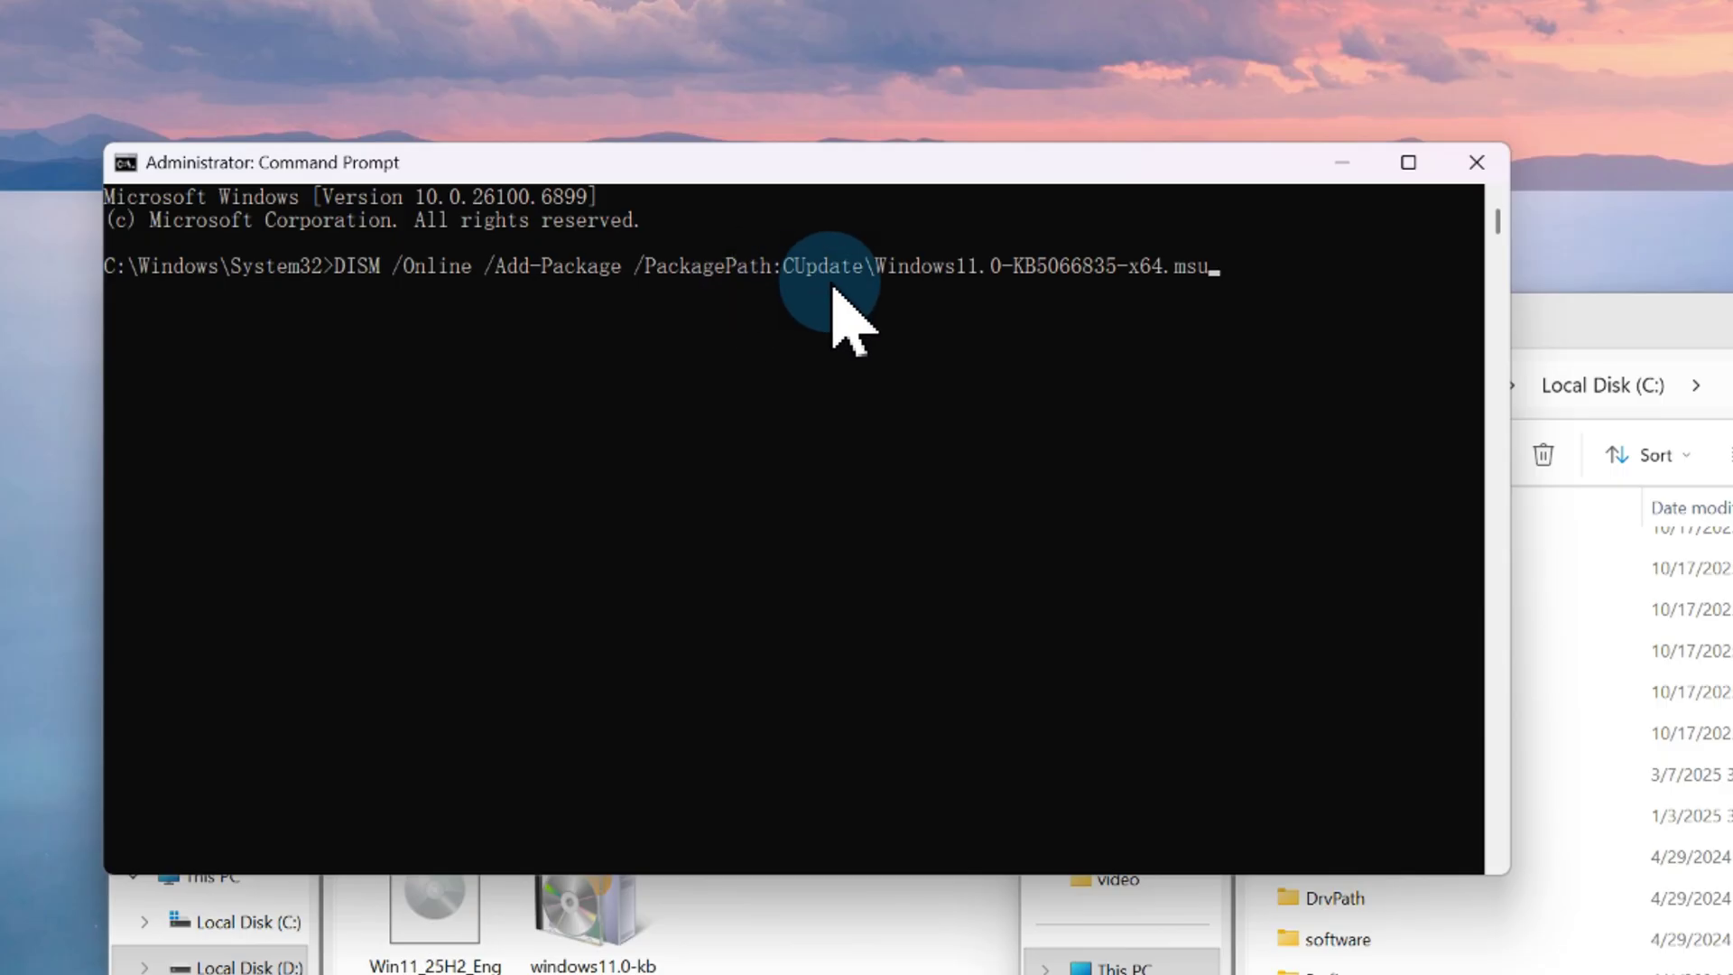
pyautogui.press('Return')
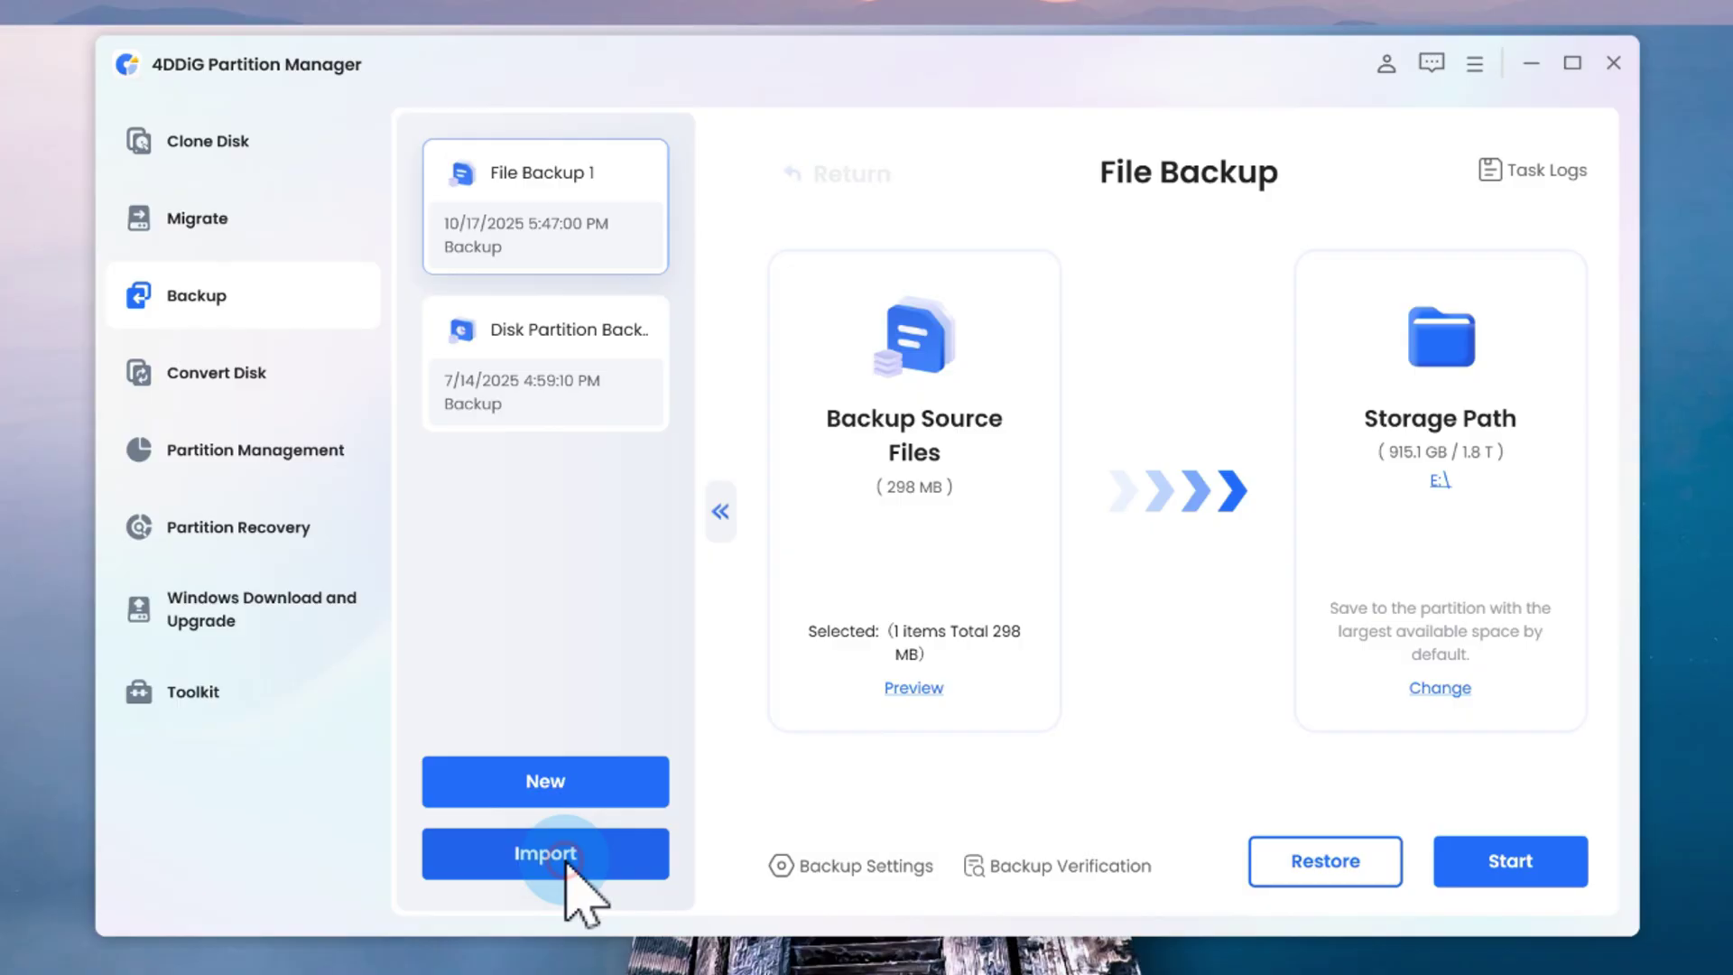
# Step: Import File Backup 1_2.bk from the File Backup 1_2 folder for restoring
pyautogui.click(567, 862)
pyautogui.click(439, 236)
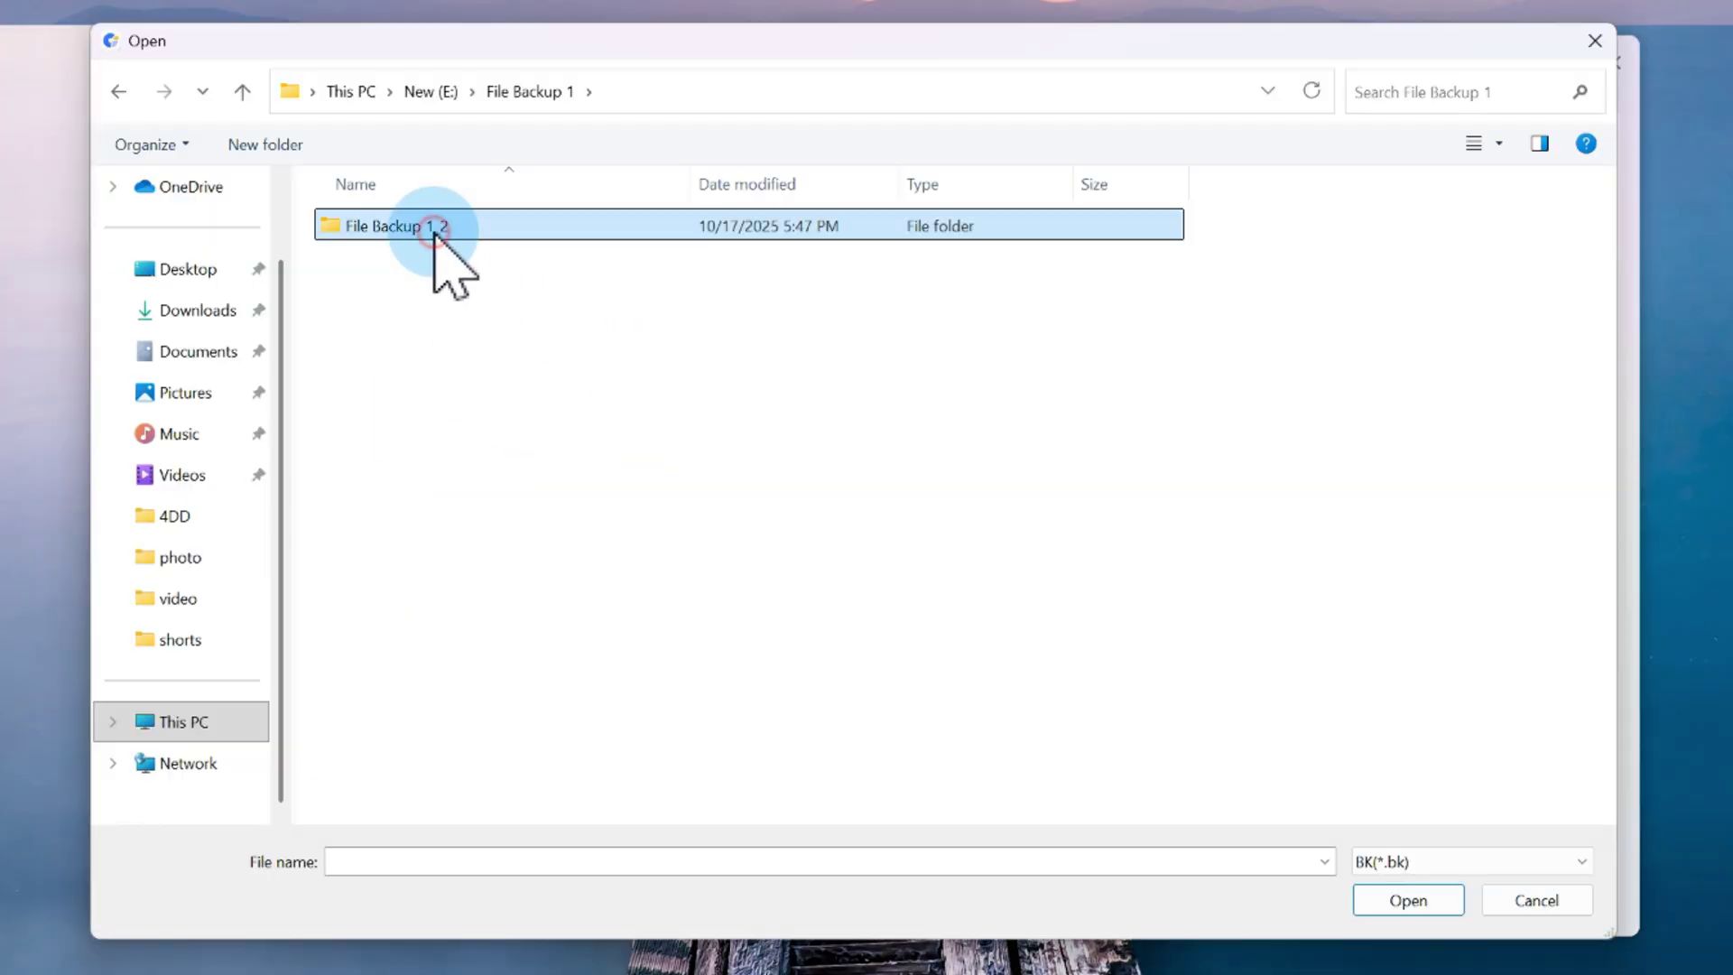
pyautogui.click(1408, 899)
pyautogui.click(821, 221)
pyautogui.click(1409, 901)
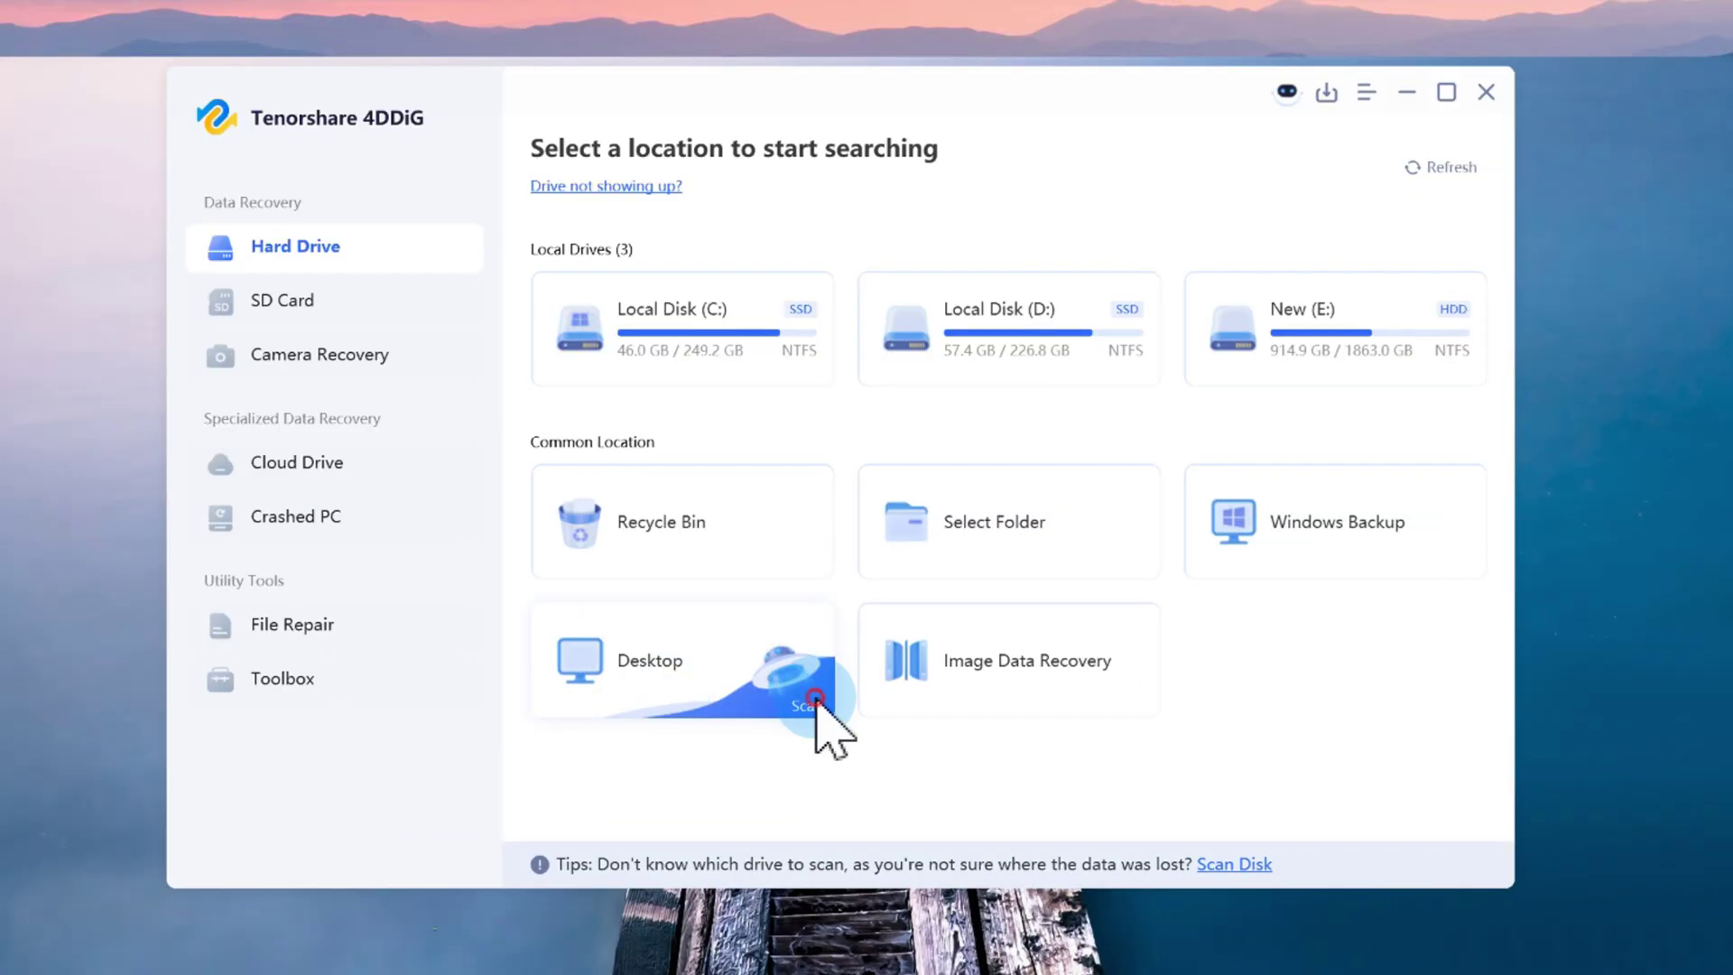
# Step: Rescan the Desktop for Photo and Video only, excluding documents, audio and other files
pyautogui.click(856, 750)
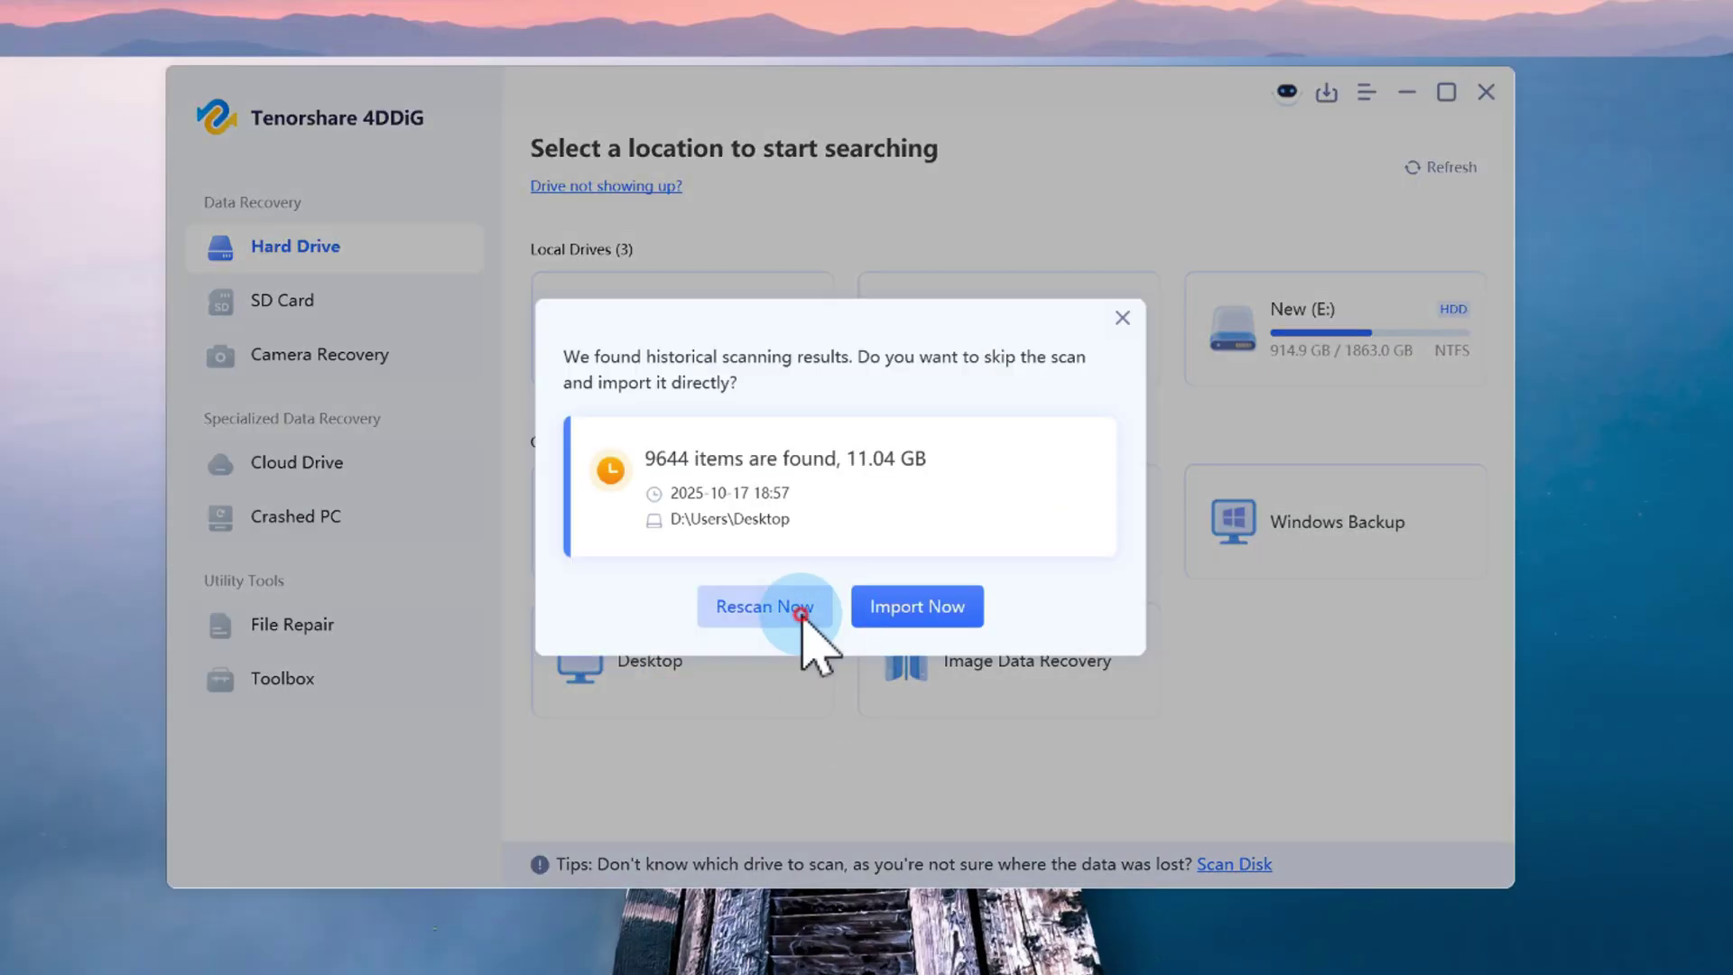
pyautogui.click(830, 654)
pyautogui.click(1038, 492)
pyautogui.click(902, 528)
pyautogui.click(646, 555)
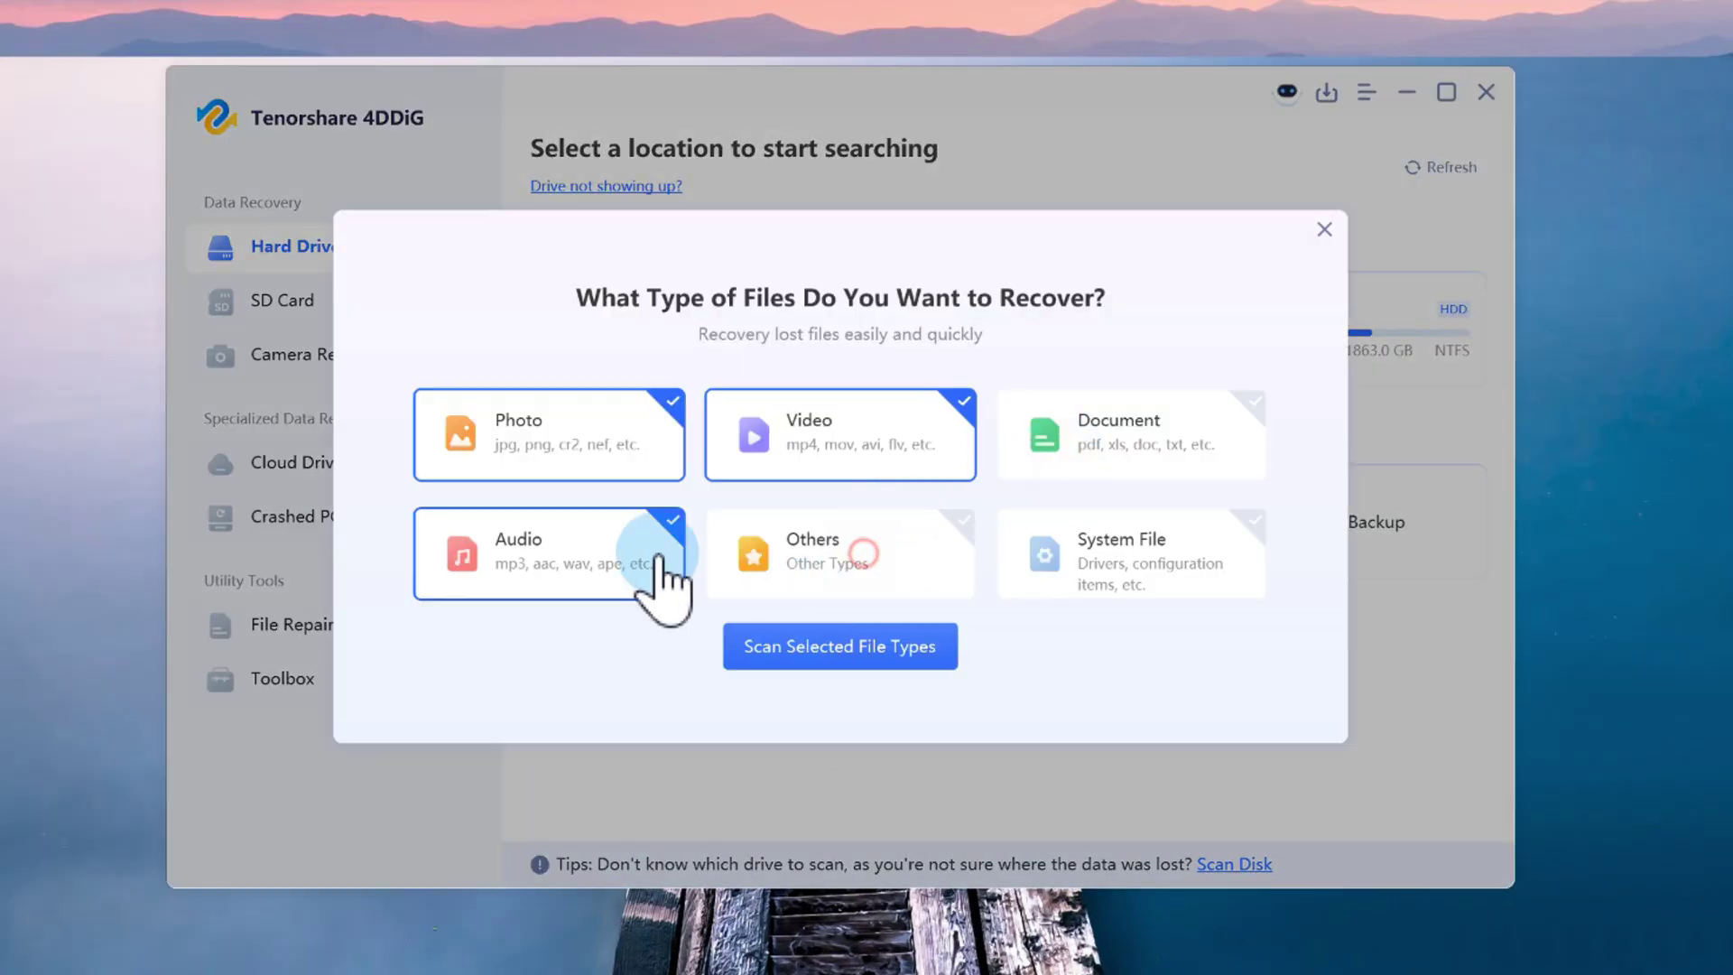
pyautogui.click(765, 657)
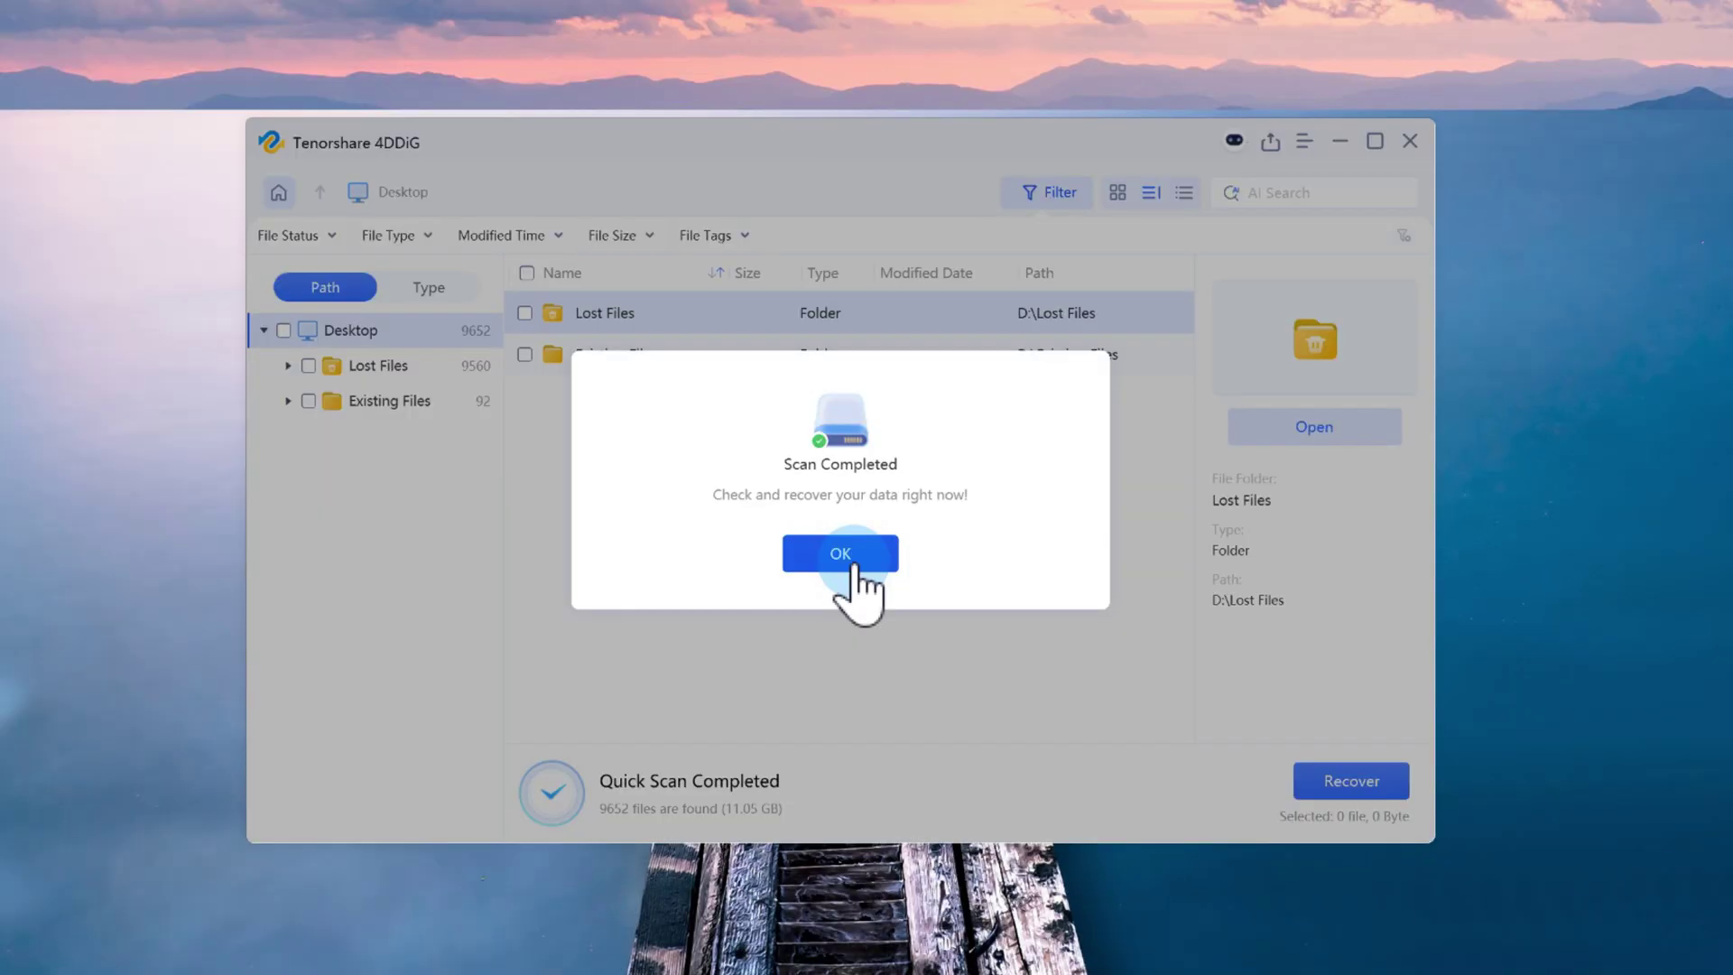
pyautogui.click(826, 552)
# Step: Recover the two checked jpg photos to the Desktop with Repair and Recover, then view them
pyautogui.click(453, 297)
pyautogui.click(1326, 799)
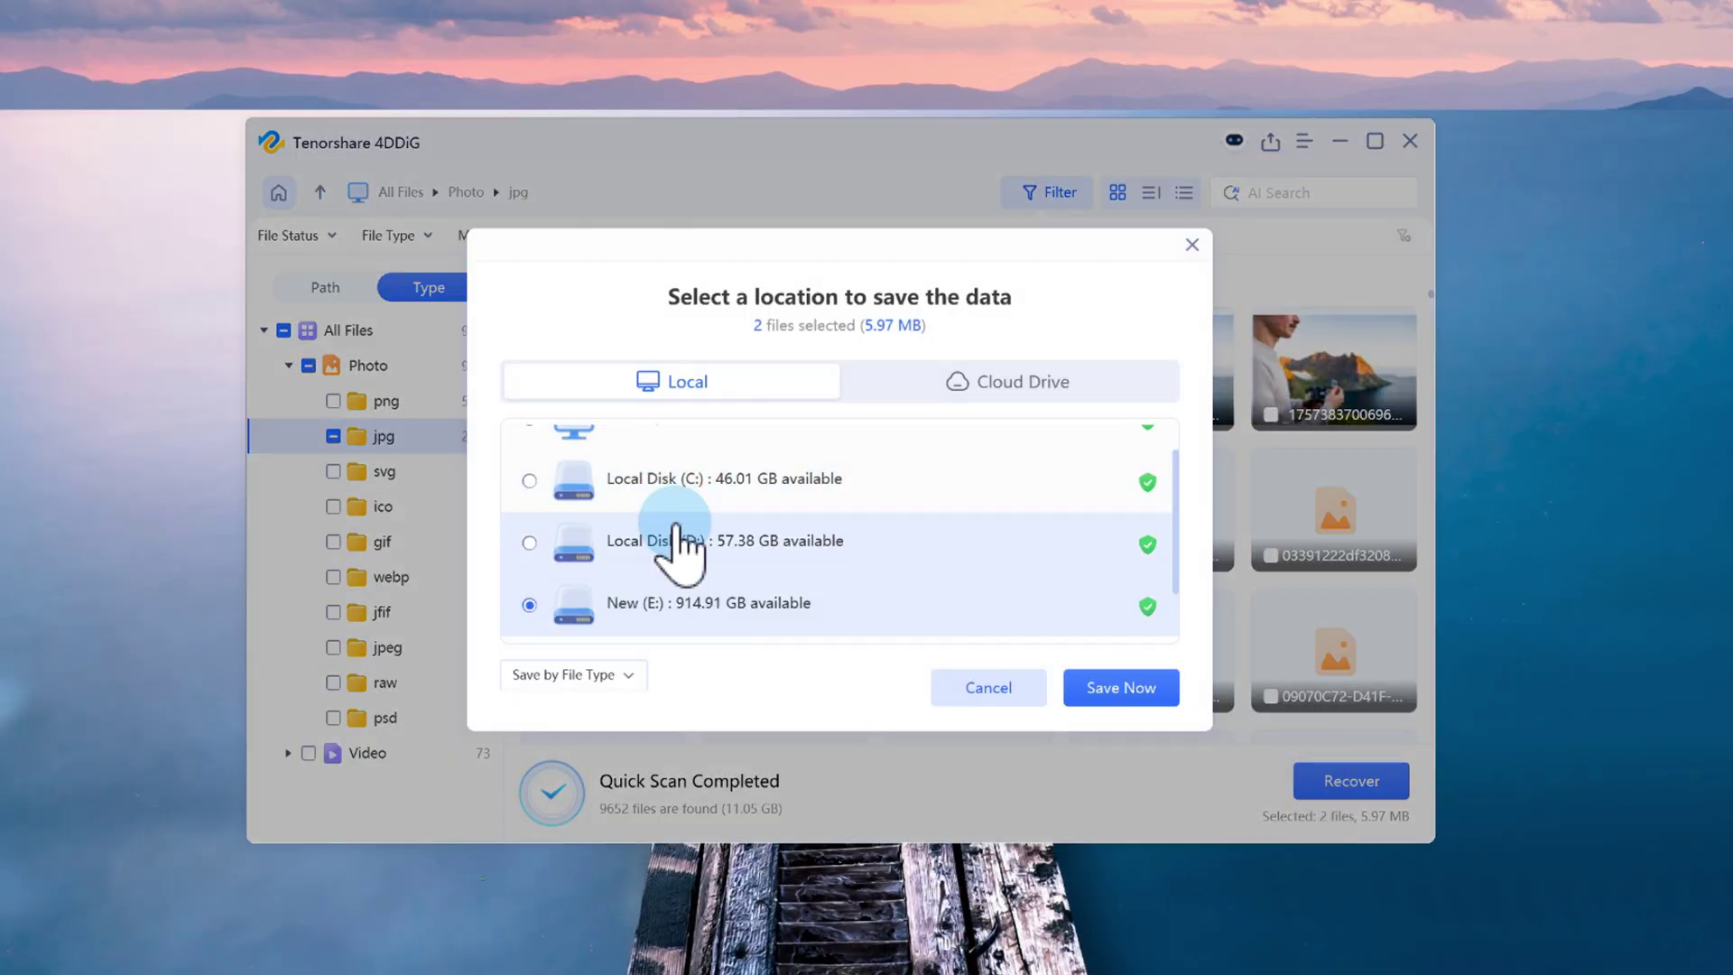
pyautogui.scroll(2, 704, 506)
pyautogui.click(727, 455)
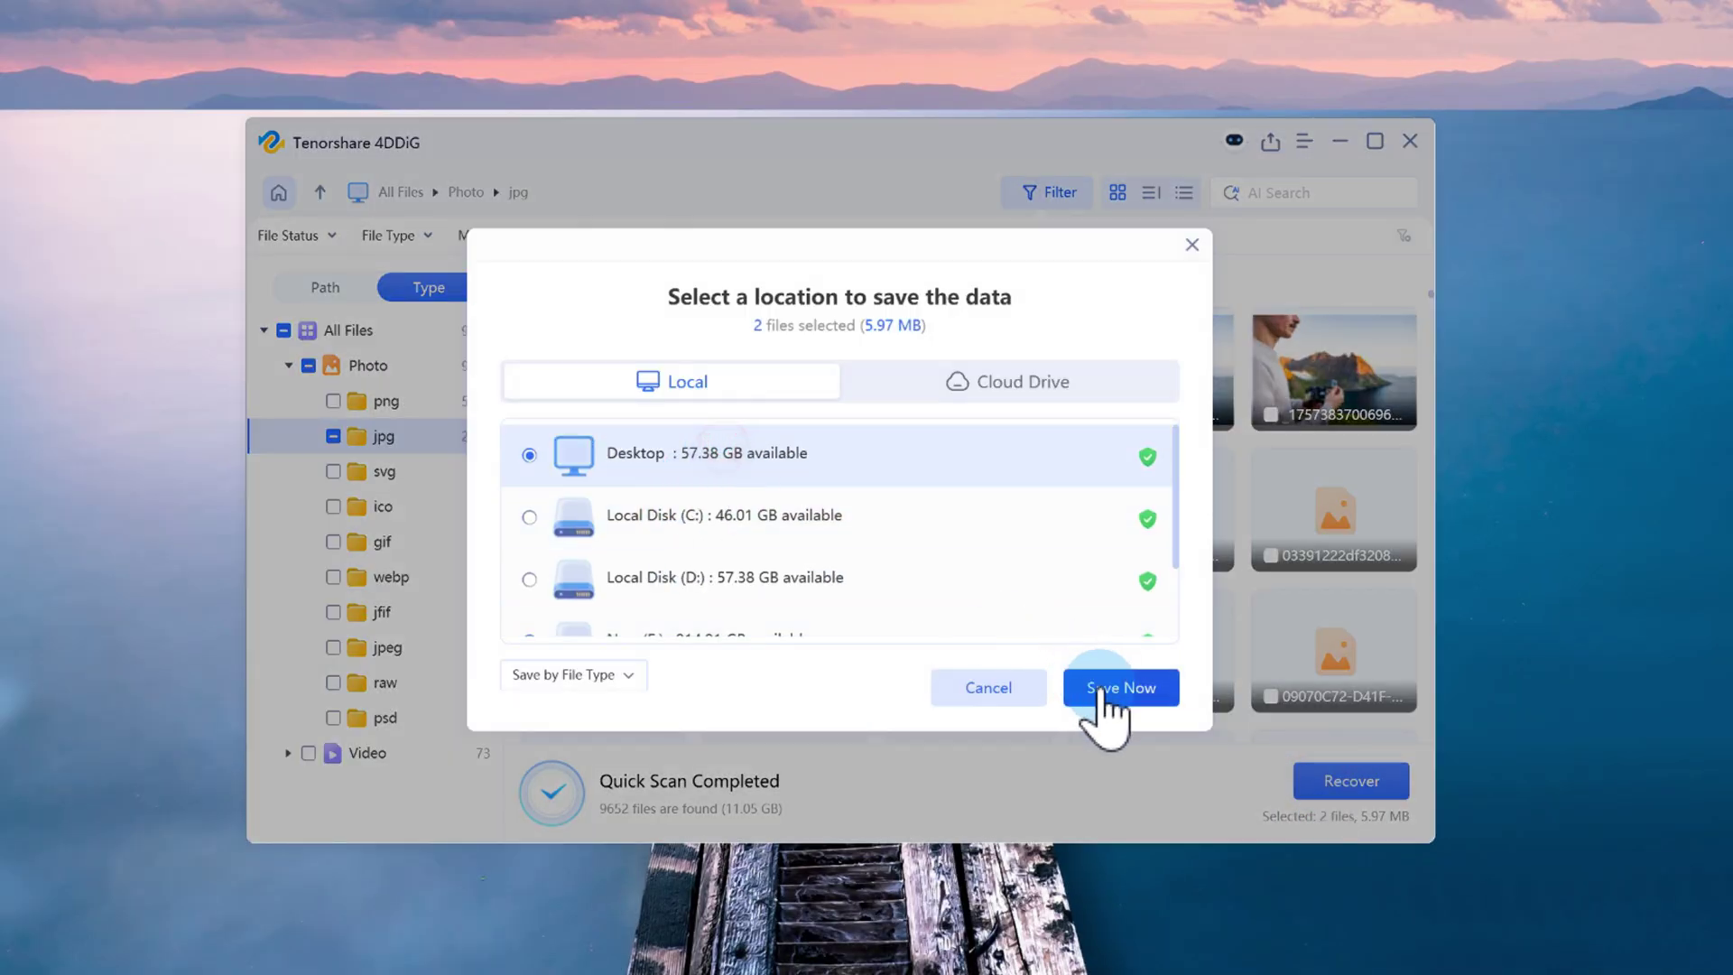
pyautogui.click(1117, 692)
pyautogui.click(998, 528)
pyautogui.click(993, 540)
pyautogui.click(840, 560)
pyautogui.click(523, 424)
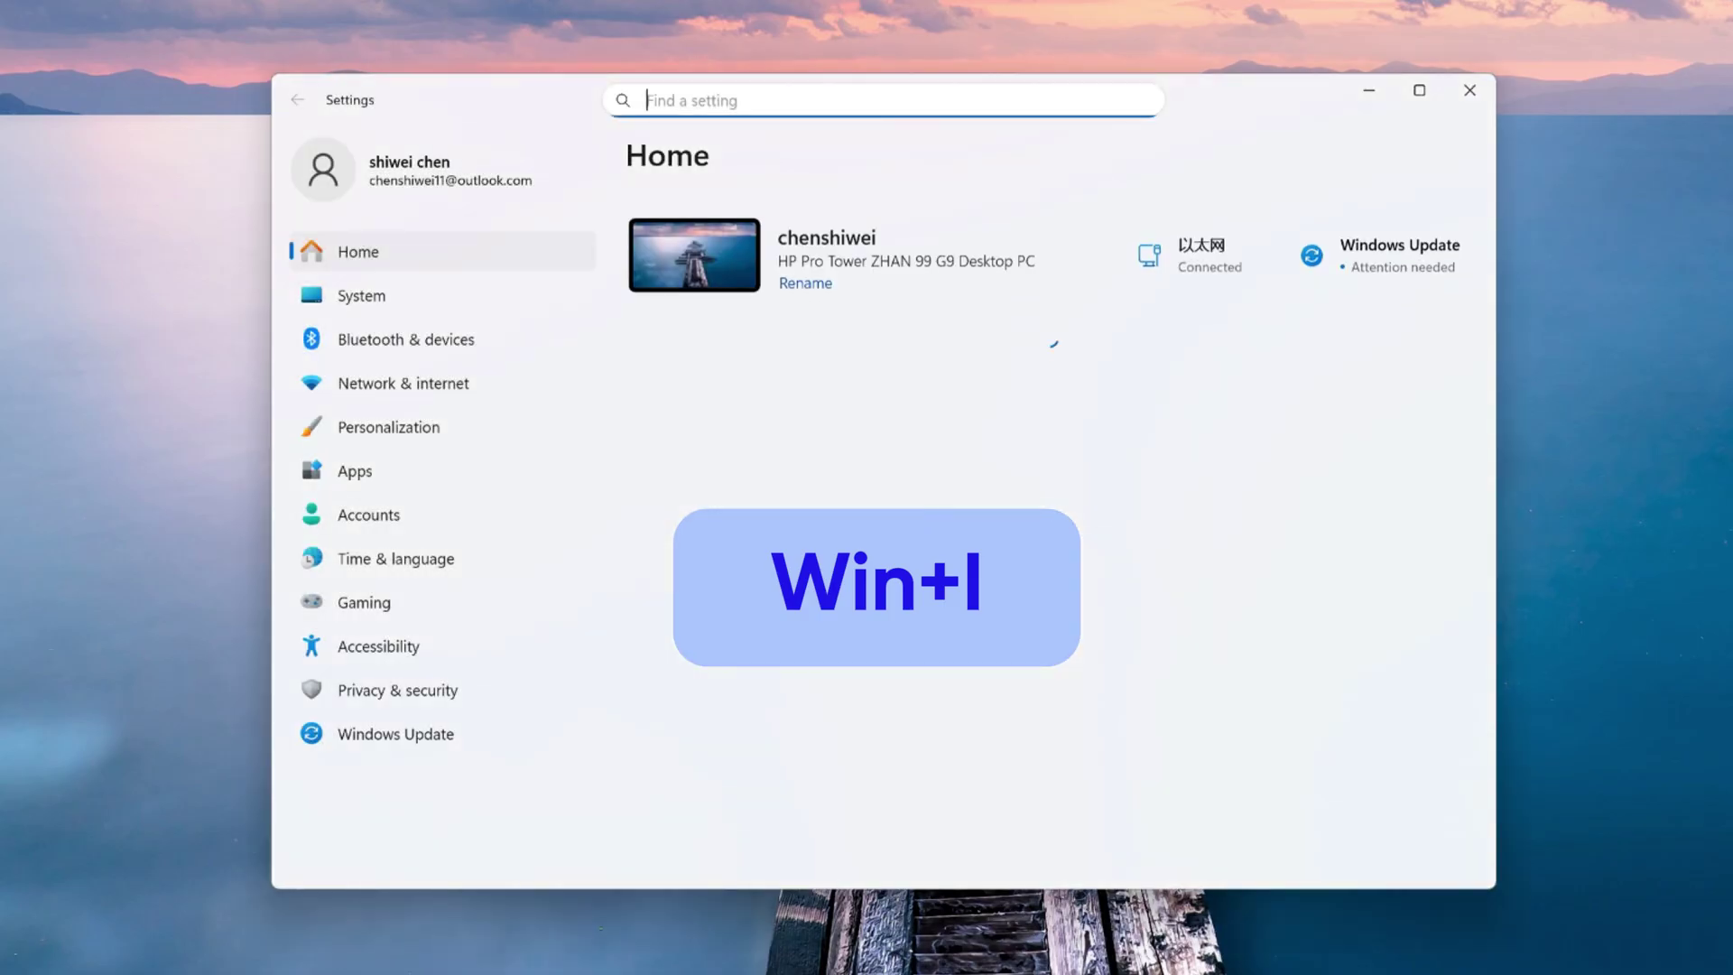
# Step: Run the Windows Update troubleshooter from System > Troubleshoot > Other troubleshooters
pyautogui.click(512, 304)
pyautogui.scroll(-5, 902, 712)
pyautogui.click(855, 759)
pyautogui.click(791, 567)
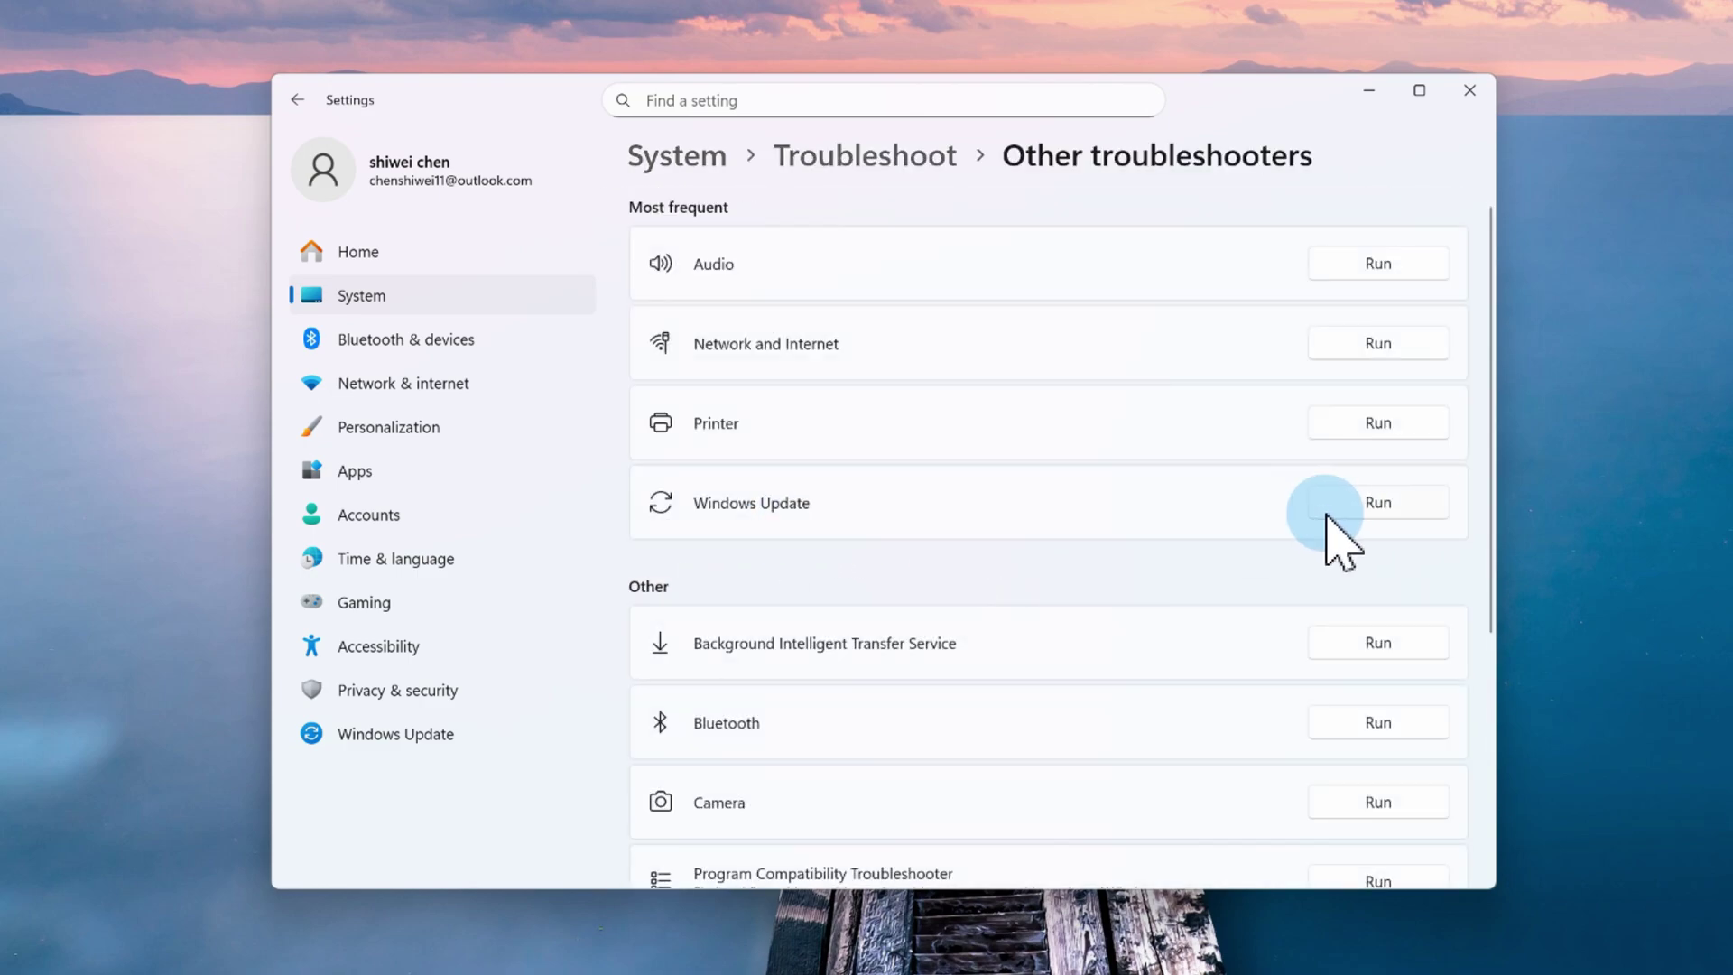
pyautogui.click(1348, 513)
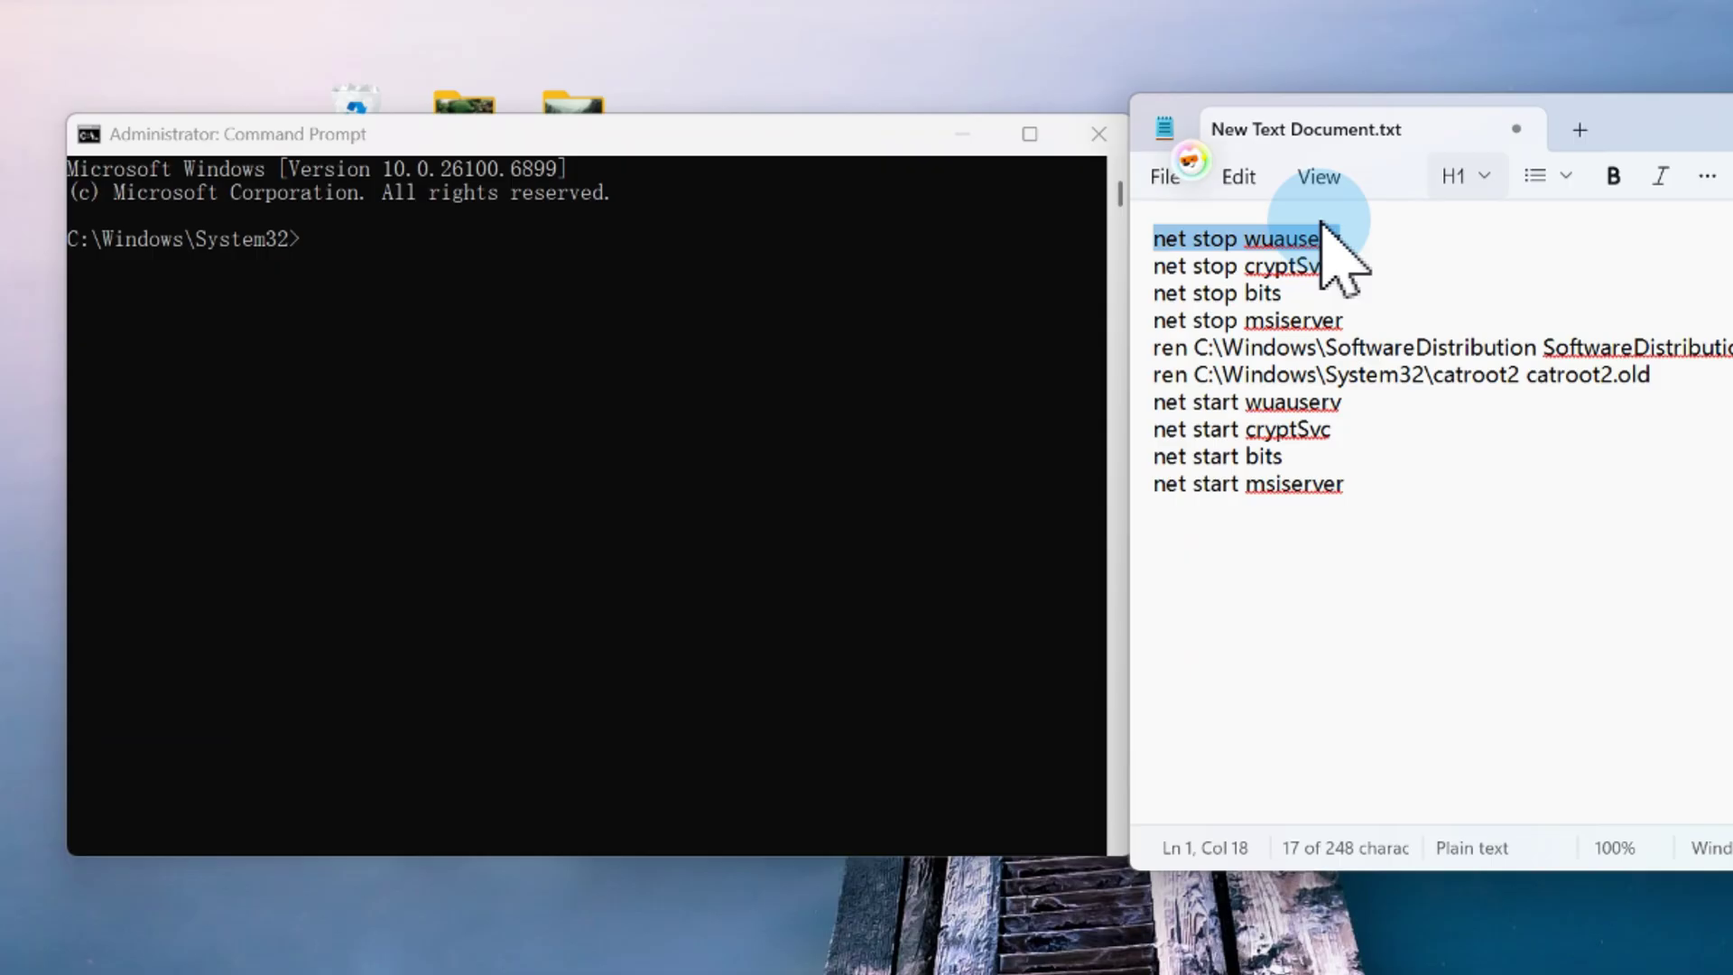
# Step: Stop the Windows Update-related services, including msiserver, with net stop commands in the admin prompt
pyautogui.hotkey('ctrl', 'c')
pyautogui.rightClick(928, 329)
pyautogui.press('Return')
pyautogui.moveTo(1153, 266); pyautogui.dragTo(1330, 265)
pyautogui.rightClick(611, 484)
pyautogui.press('Return')
pyautogui.rightClick(325, 523)
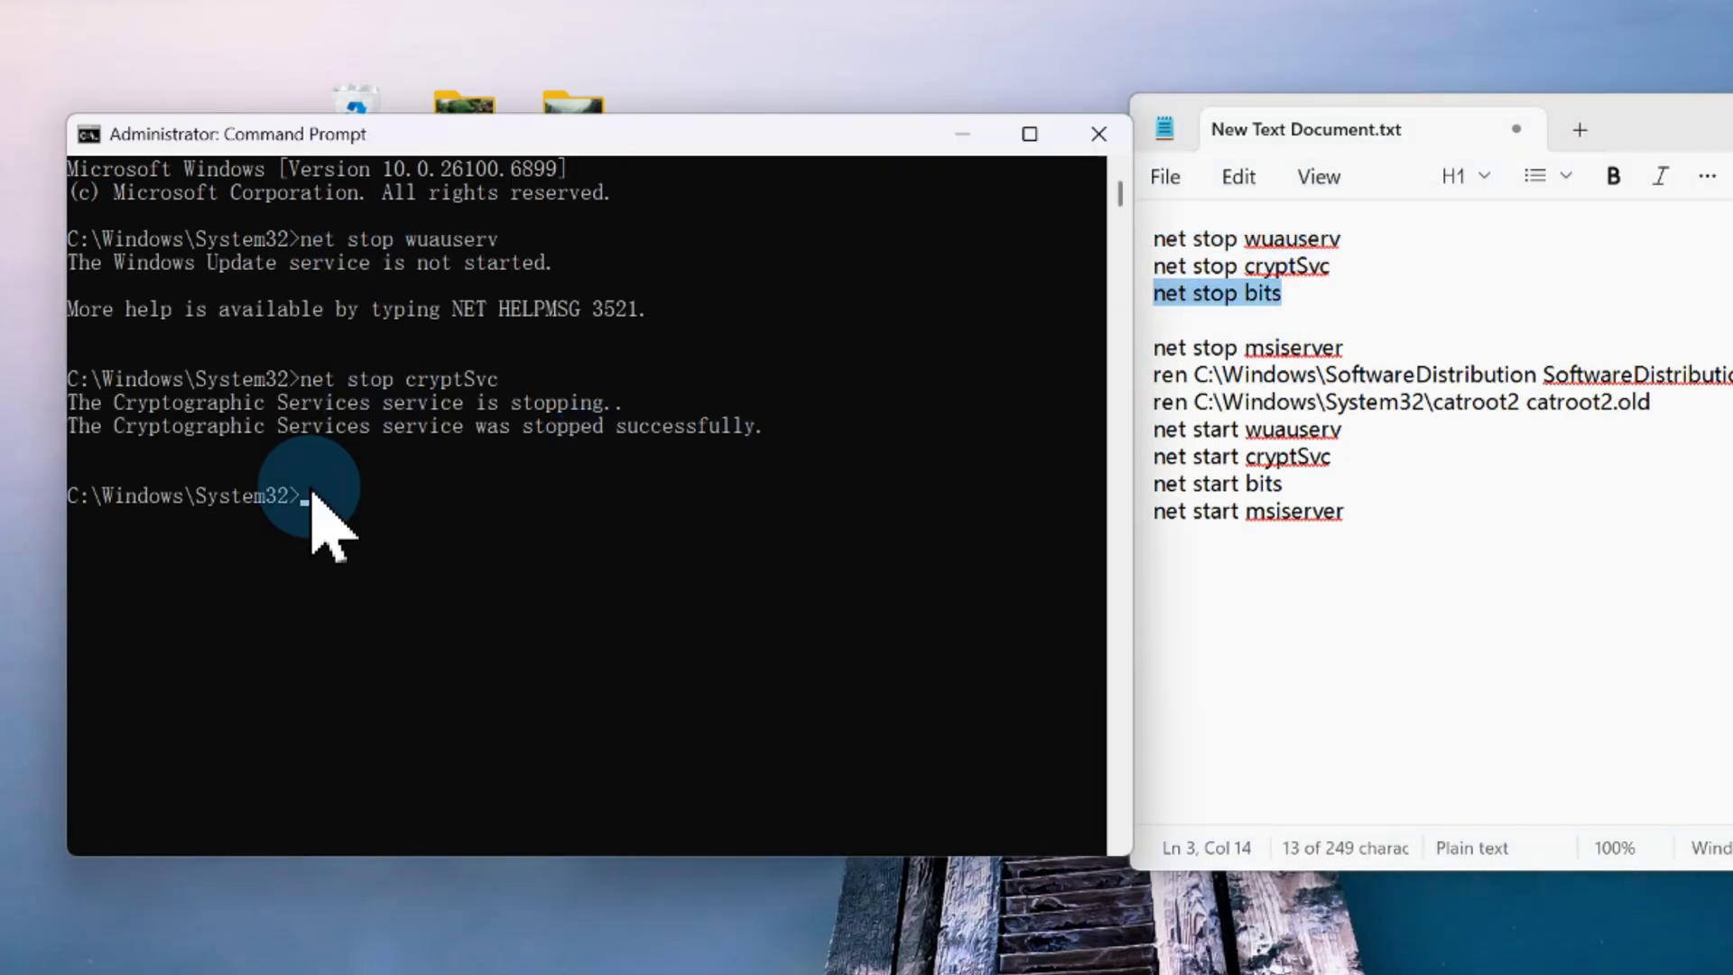
pyautogui.press('Return')
# Step: Rename the SoftwareDistribution and catroot2 folders with ren commands
pyautogui.press('Return')
pyautogui.rightClick(452, 778)
pyautogui.press('Return')
pyautogui.rightClick(542, 658)
pyautogui.press('Return')
pyautogui.rightClick(542, 559)
# Step: Restart the wuauserv, cryptSvc and bits services with net start commands
pyautogui.press('Return')
pyautogui.moveTo(1153, 428); pyautogui.dragTo(1330, 456)
pyautogui.hotkey('ctrl', 'c')
pyautogui.rightClick(406, 612)
pyautogui.press('Return')
pyautogui.moveTo(1153, 482); pyautogui.dragTo(1281, 483)
pyautogui.hotkey('ctrl', 'c')
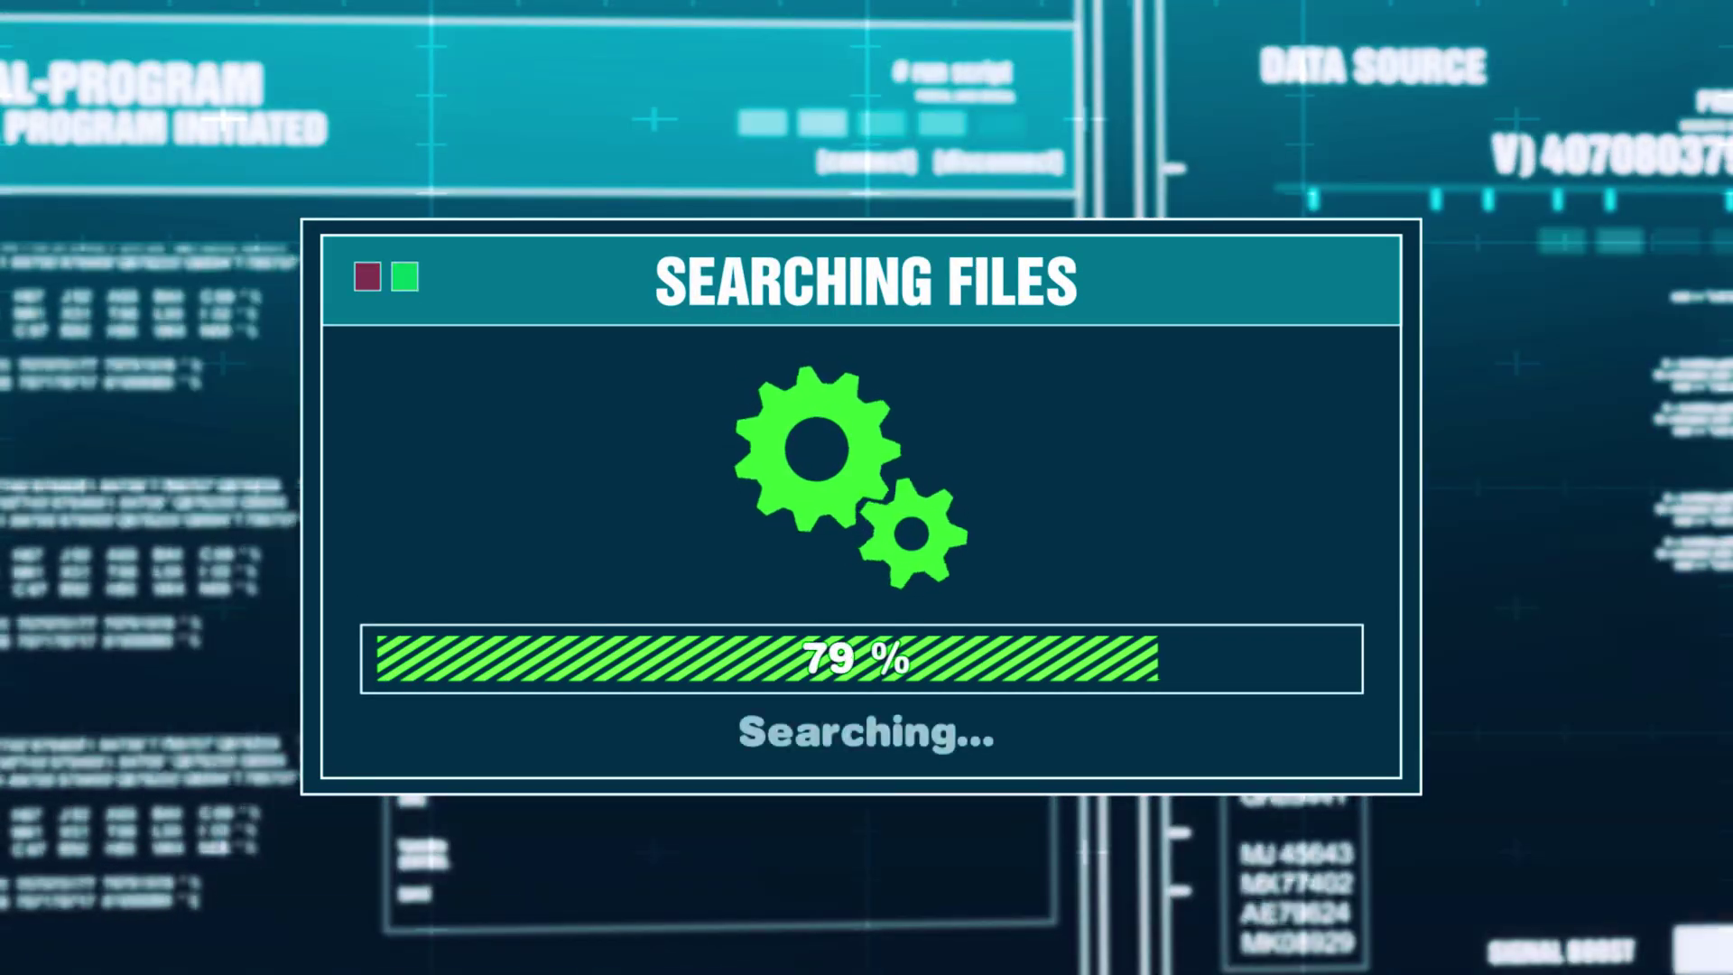
# Step: In an administrator Command Prompt, run sfc /scannow and DISM /Online /Cleanup-Image /RestoreHealth
pyautogui.click(673, 938)
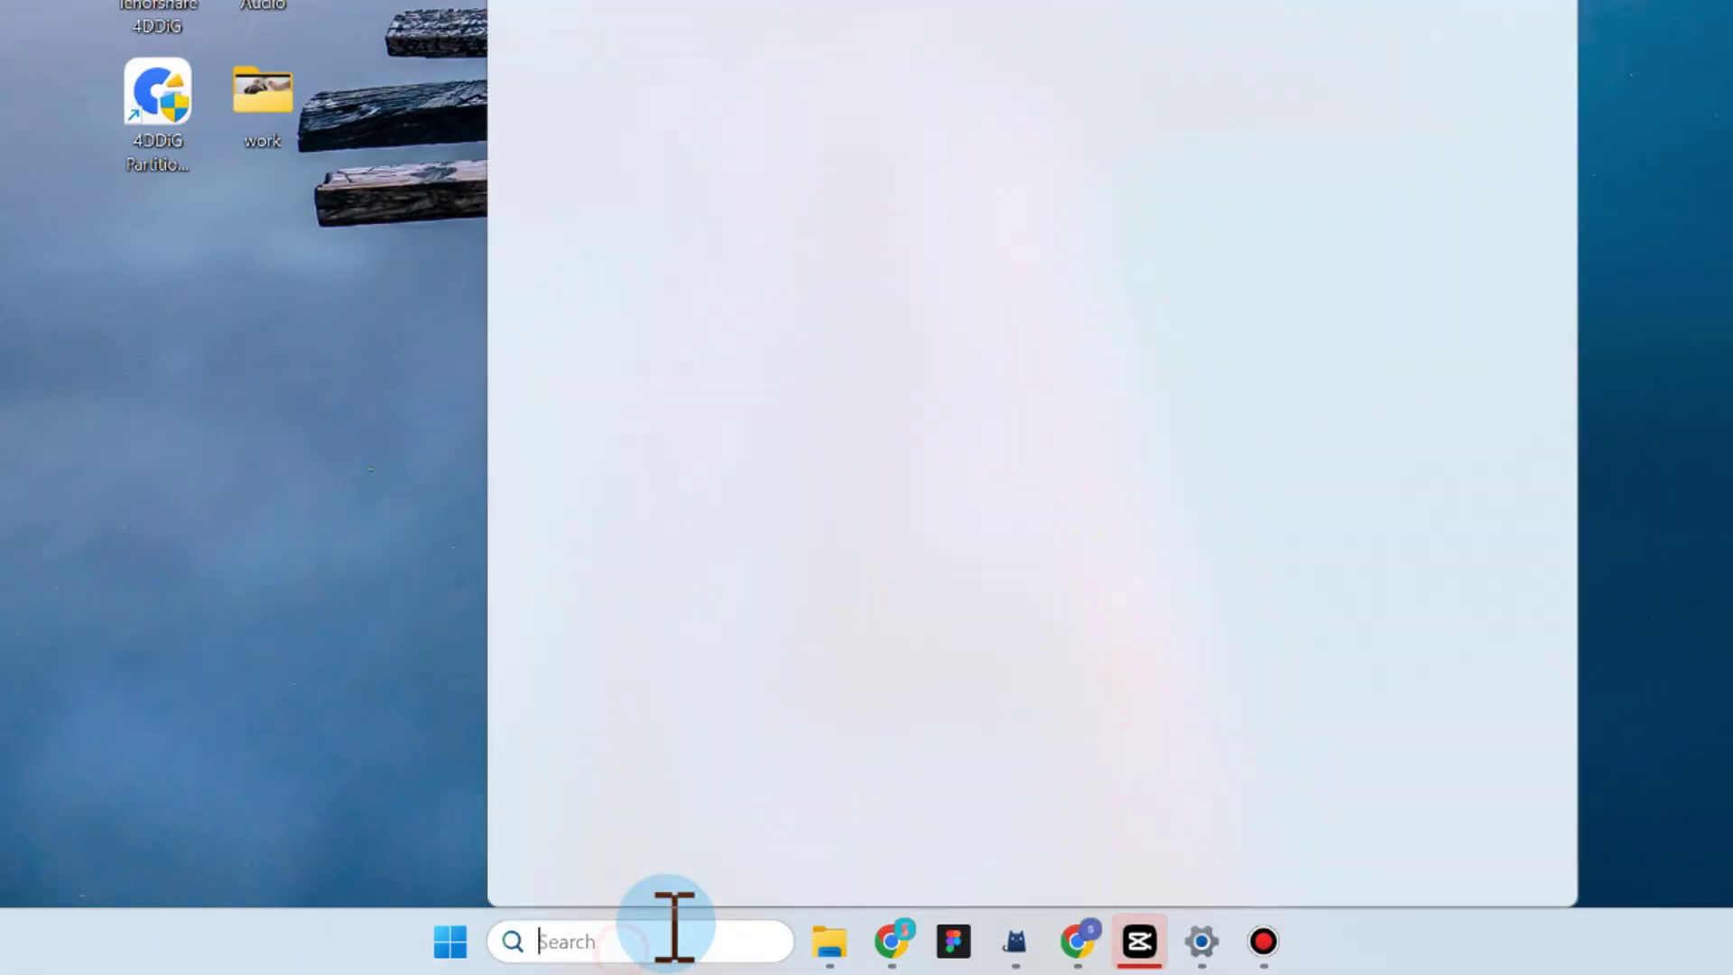
pyautogui.write('CMD')
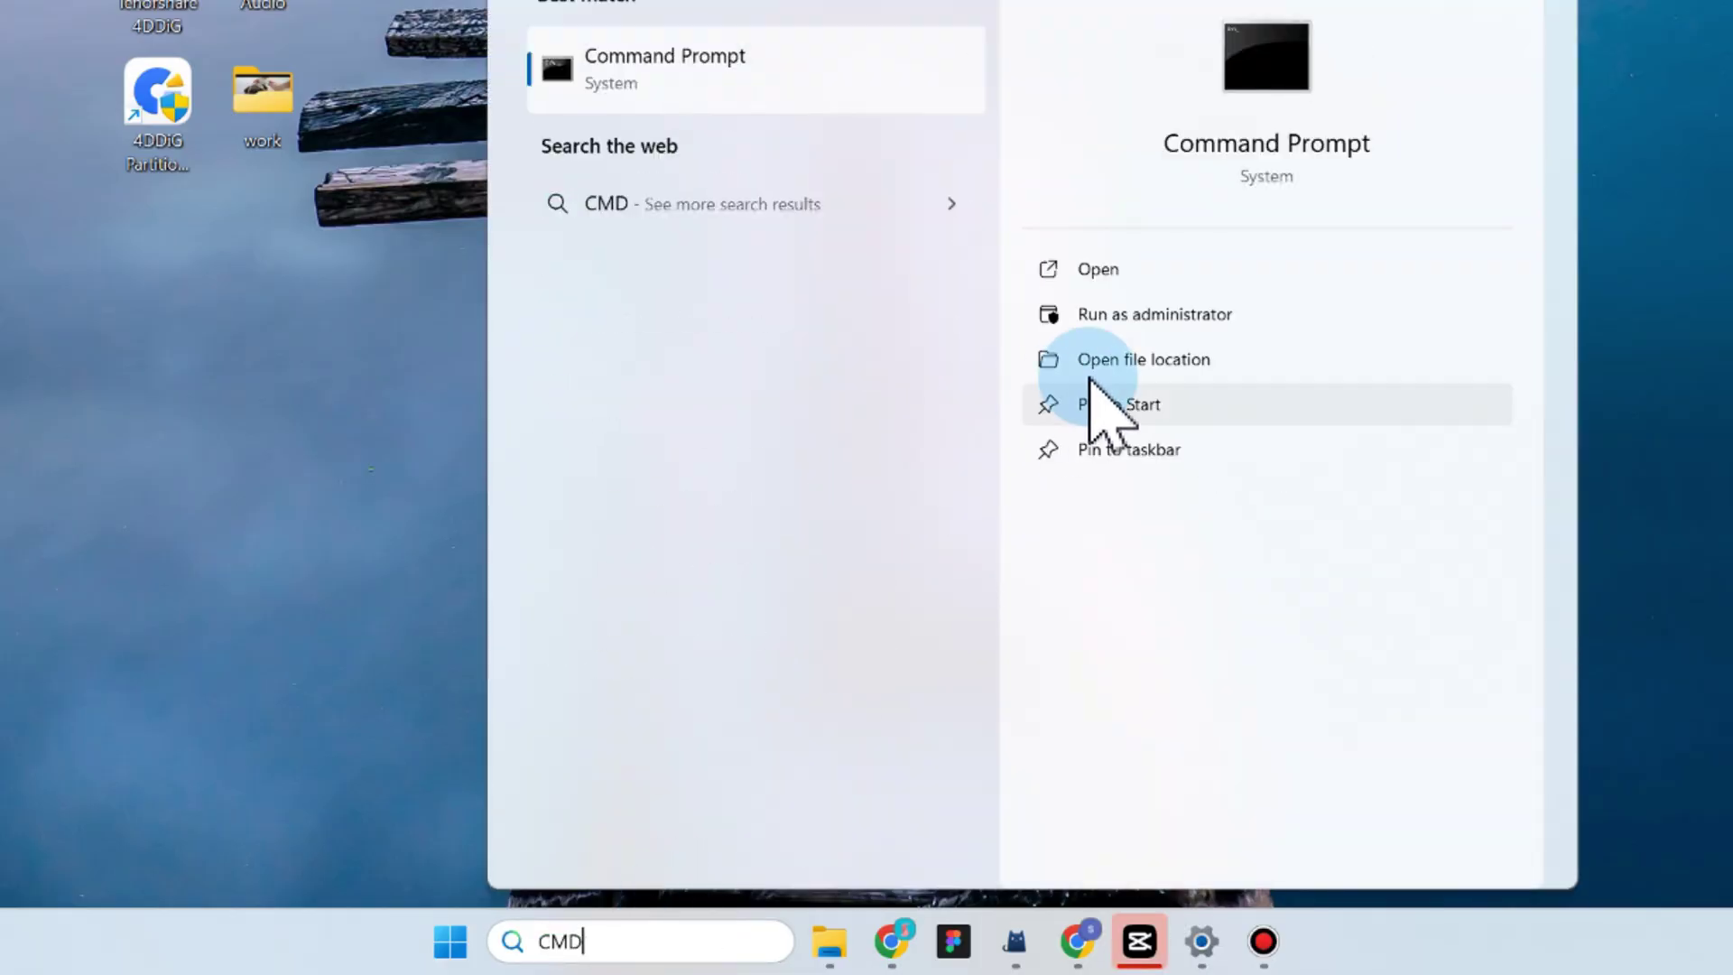
pyautogui.click(1178, 318)
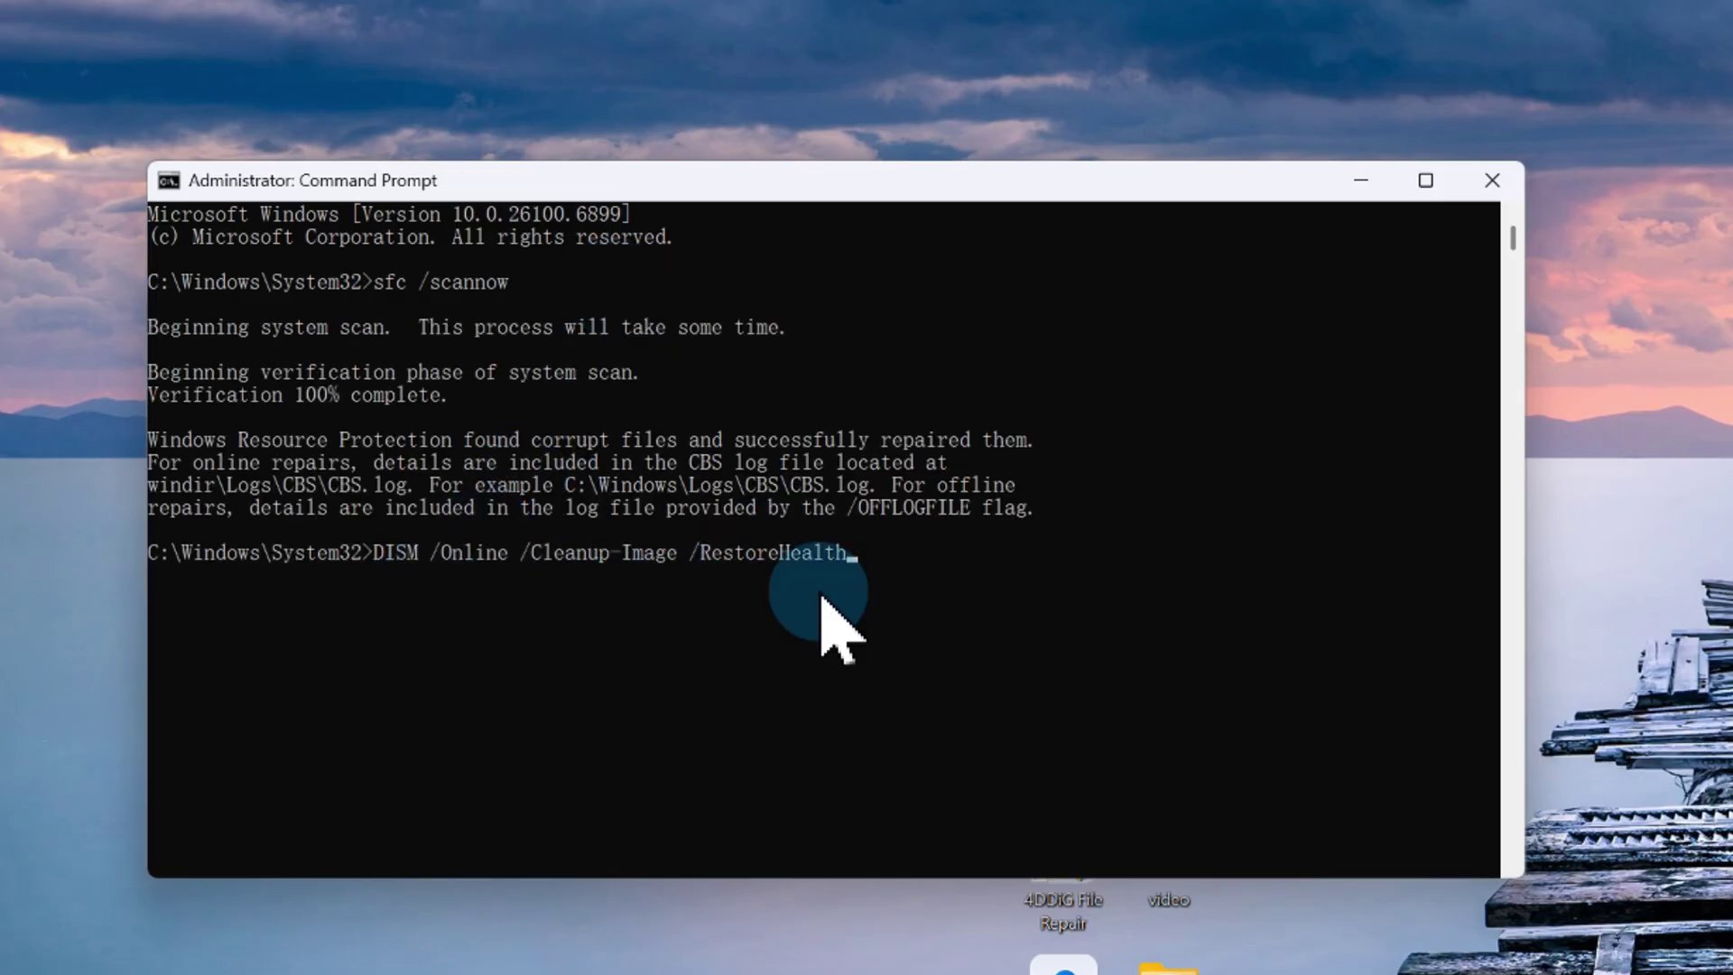
pyautogui.press('Return')
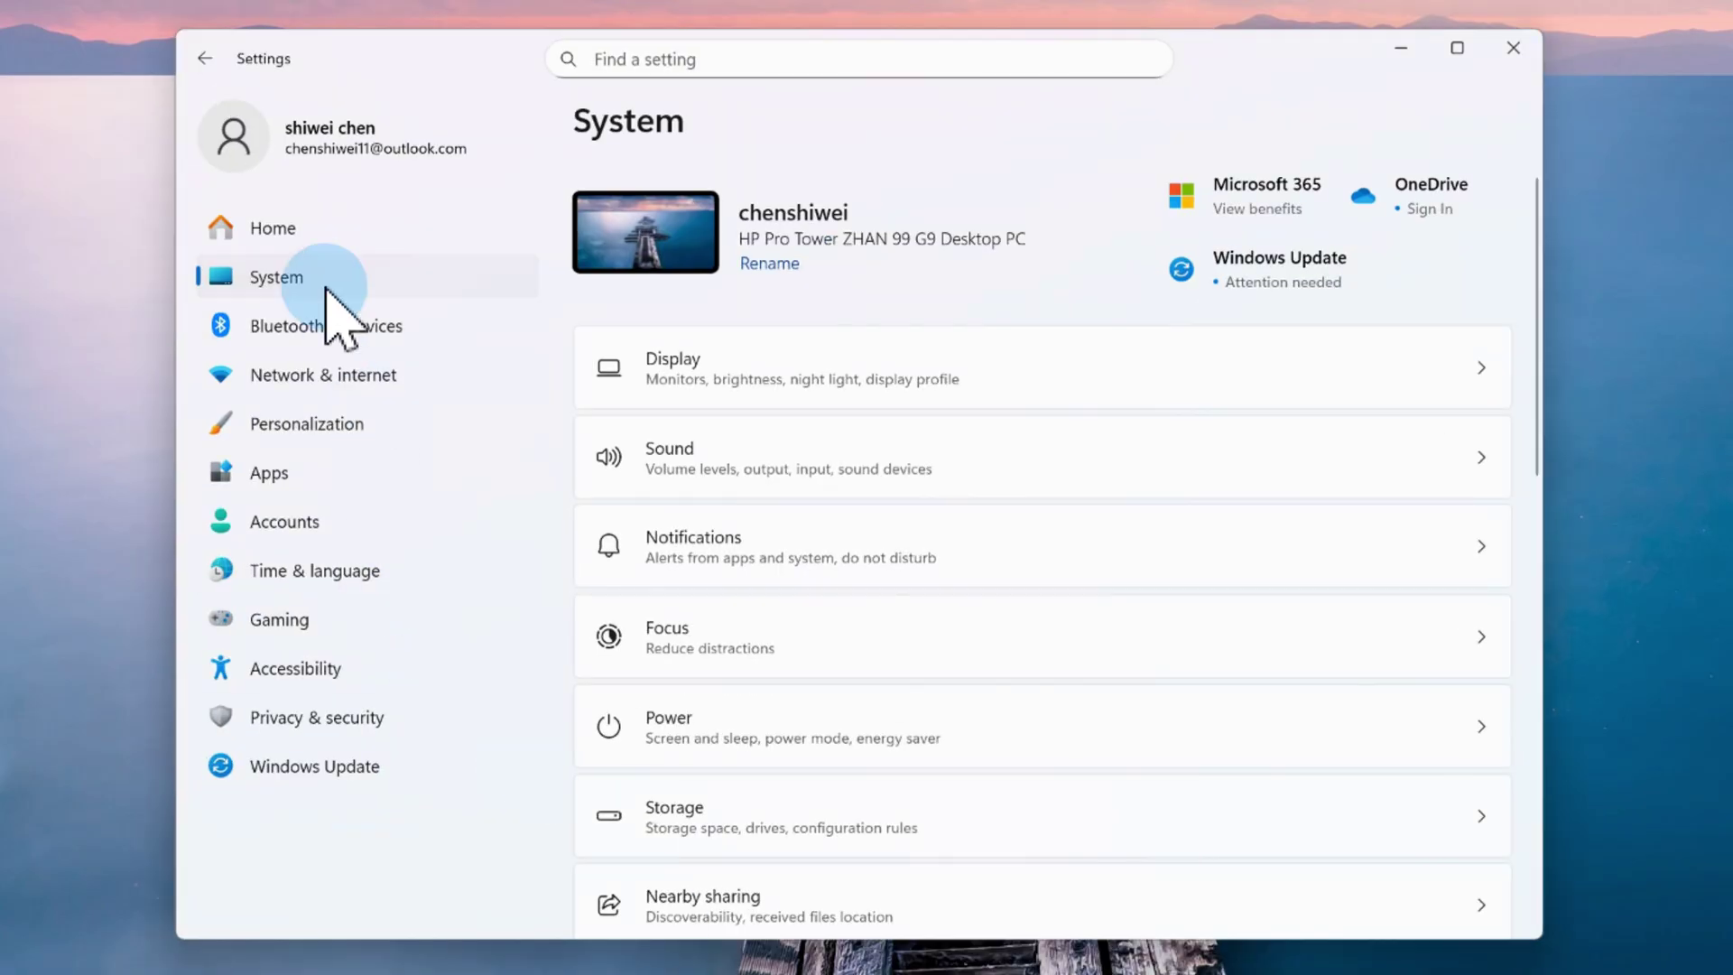
# Step: Review System > Recovery, then show Update history's Uninstall updates list, which includes KB5066835
pyautogui.scroll(-5, 793, 638)
pyautogui.click(683, 876)
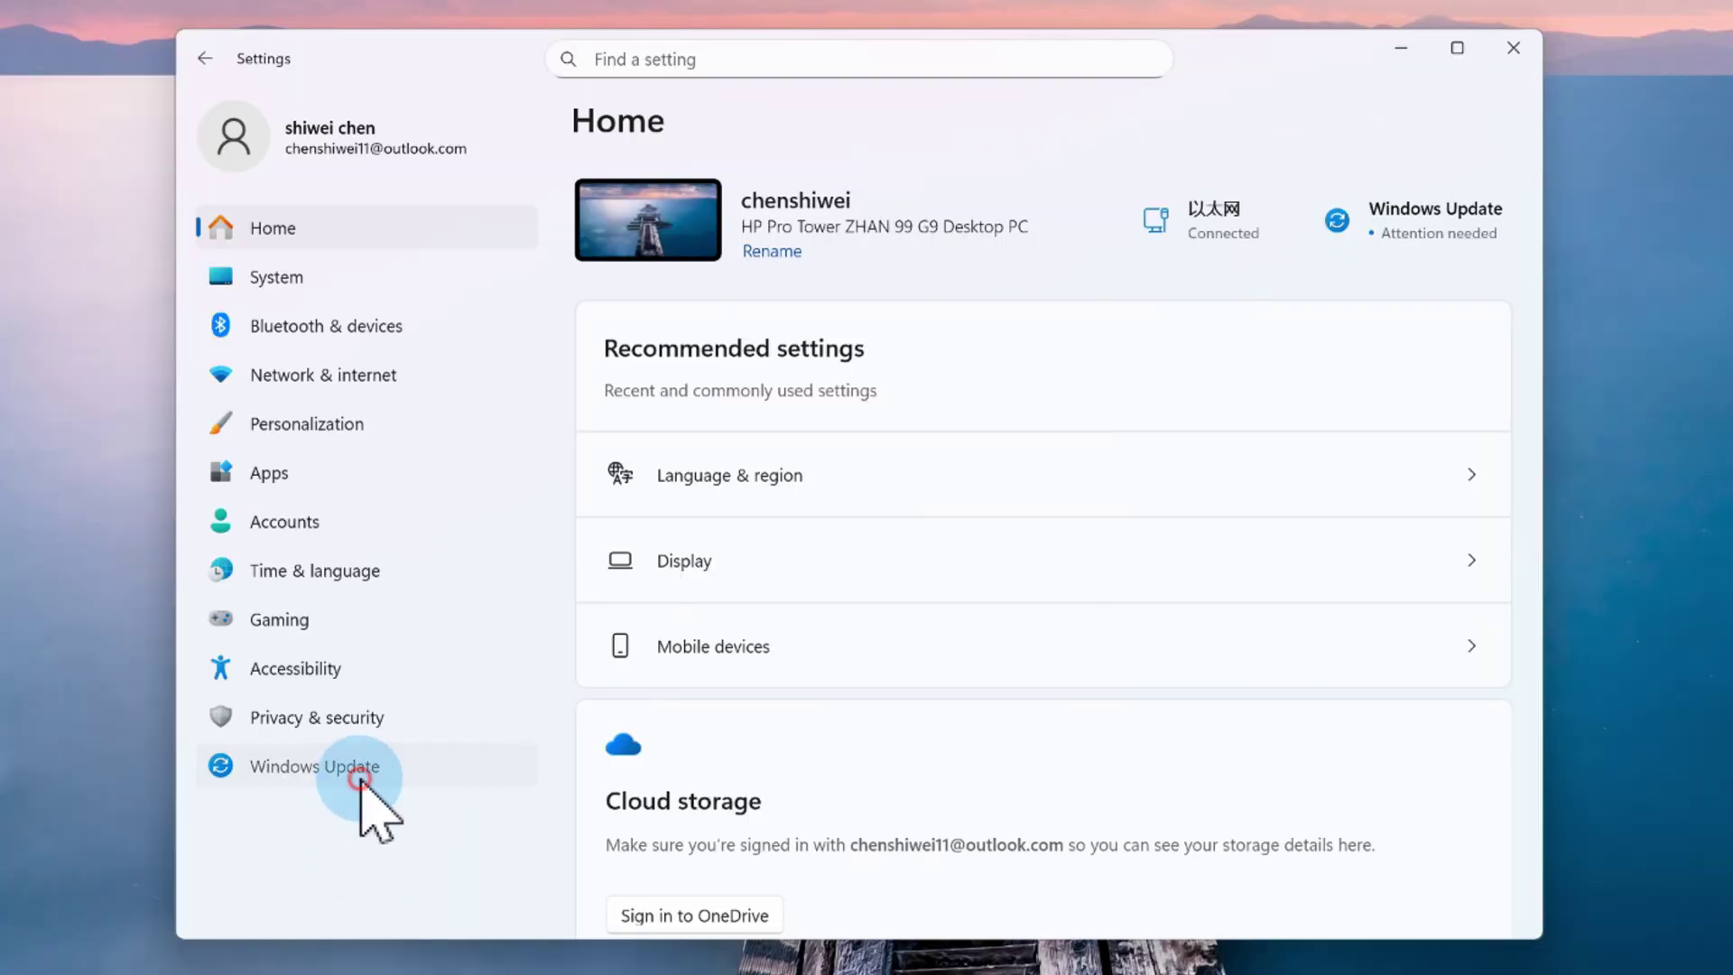
pyautogui.click(361, 769)
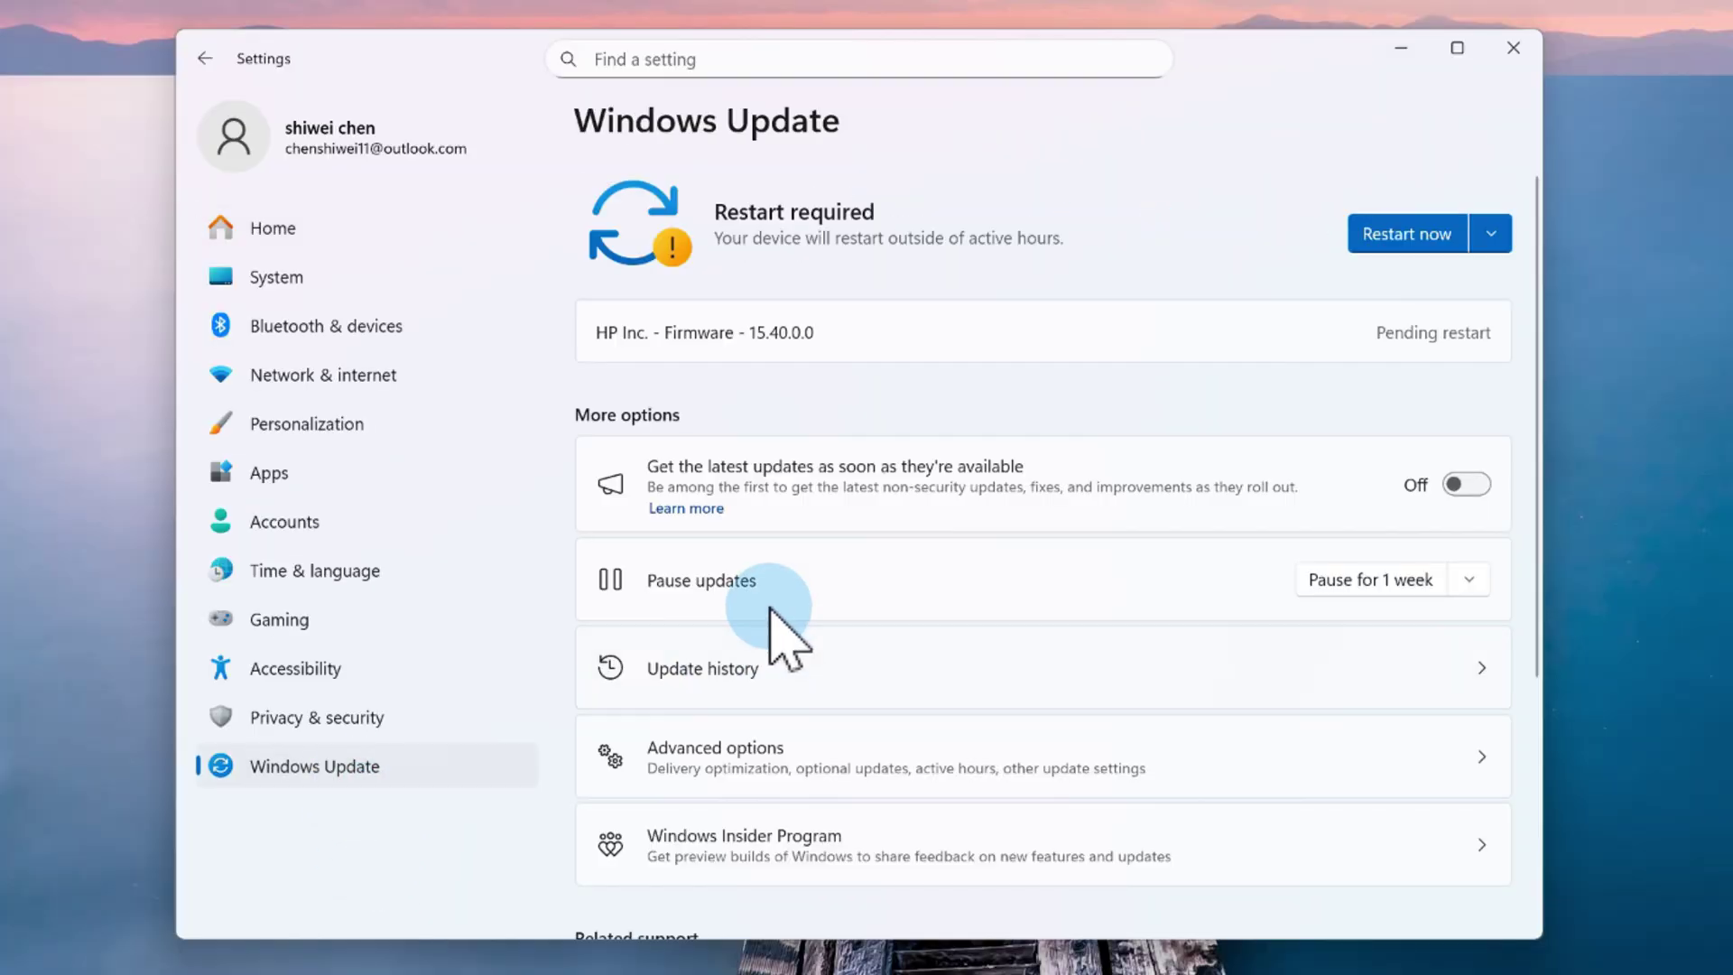
pyautogui.click(754, 690)
pyautogui.scroll(-15, 766, 665)
pyautogui.click(726, 735)
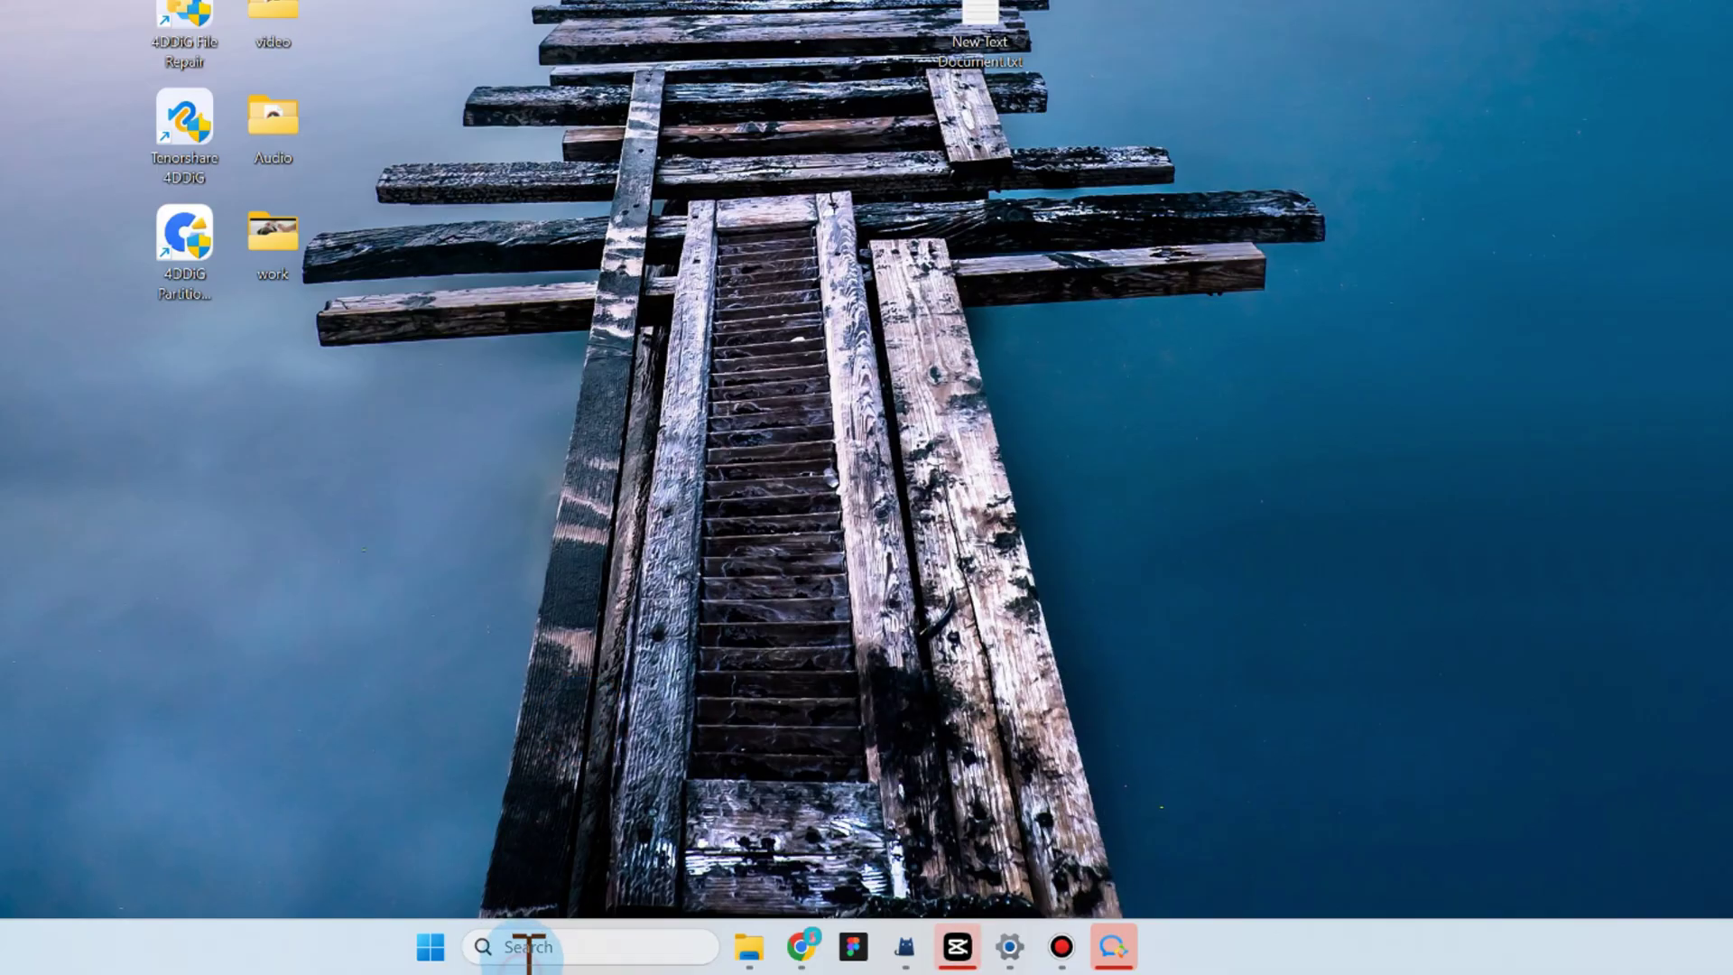
# Step: Search 'Create a restore point' to open the System Protection tab with drive protection statuses
pyautogui.click(531, 946)
pyautogui.write('Create a restore point')
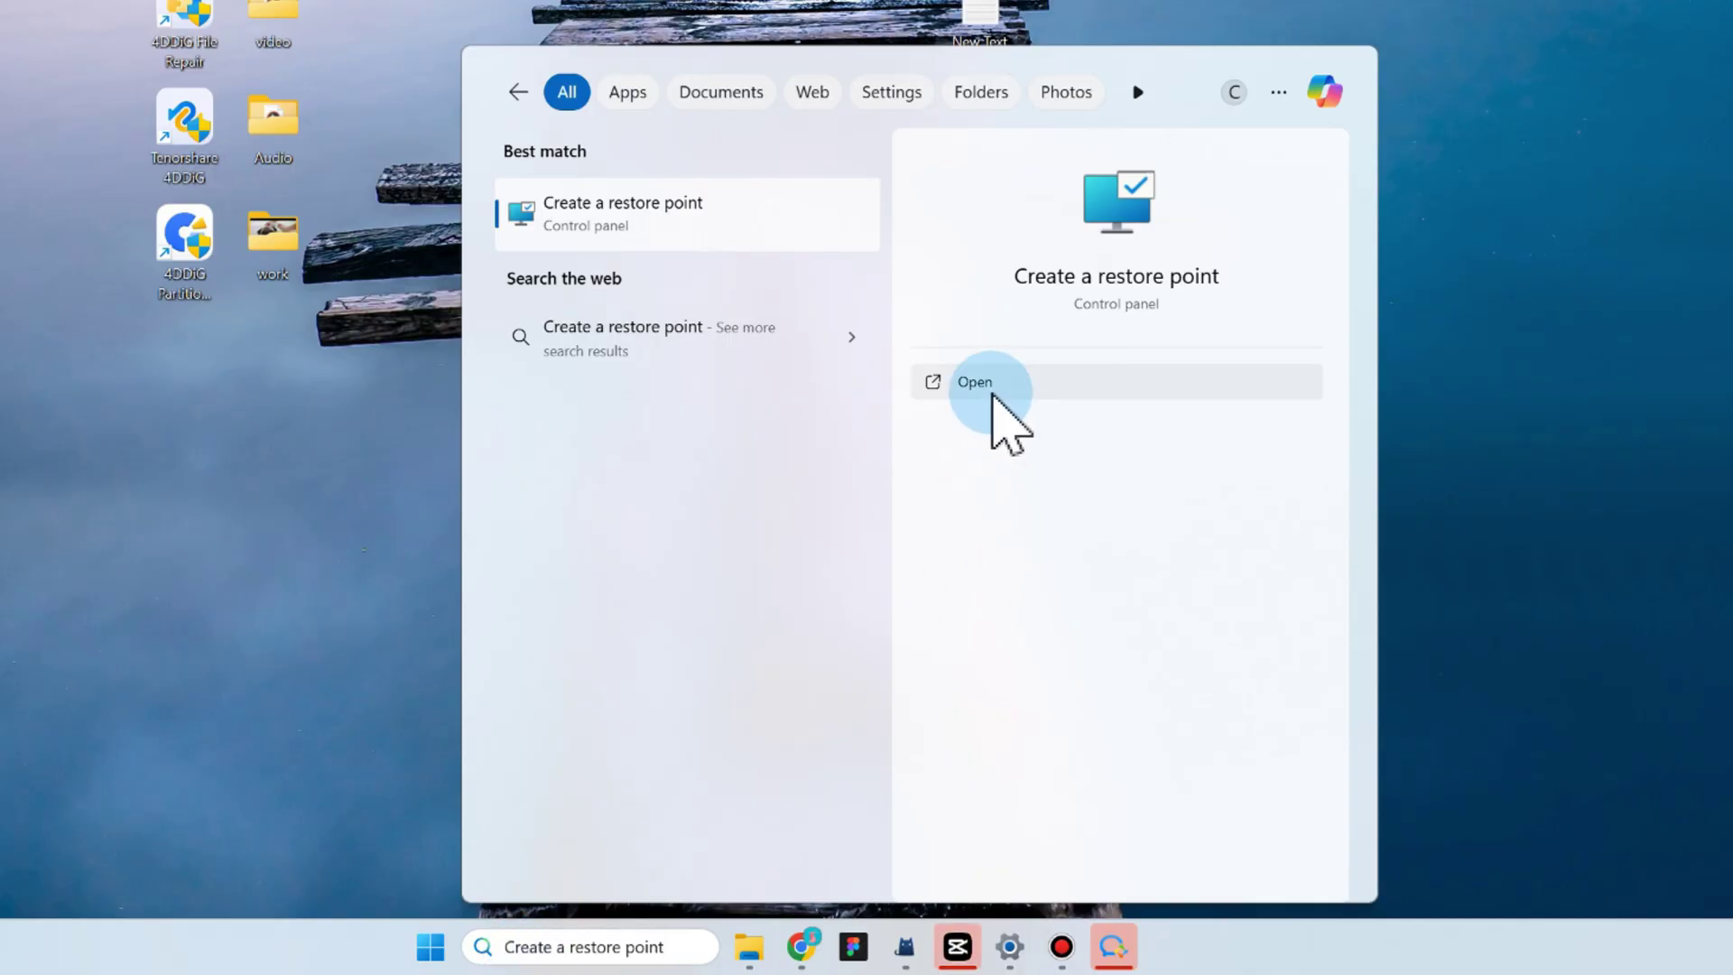
pyautogui.click(993, 397)
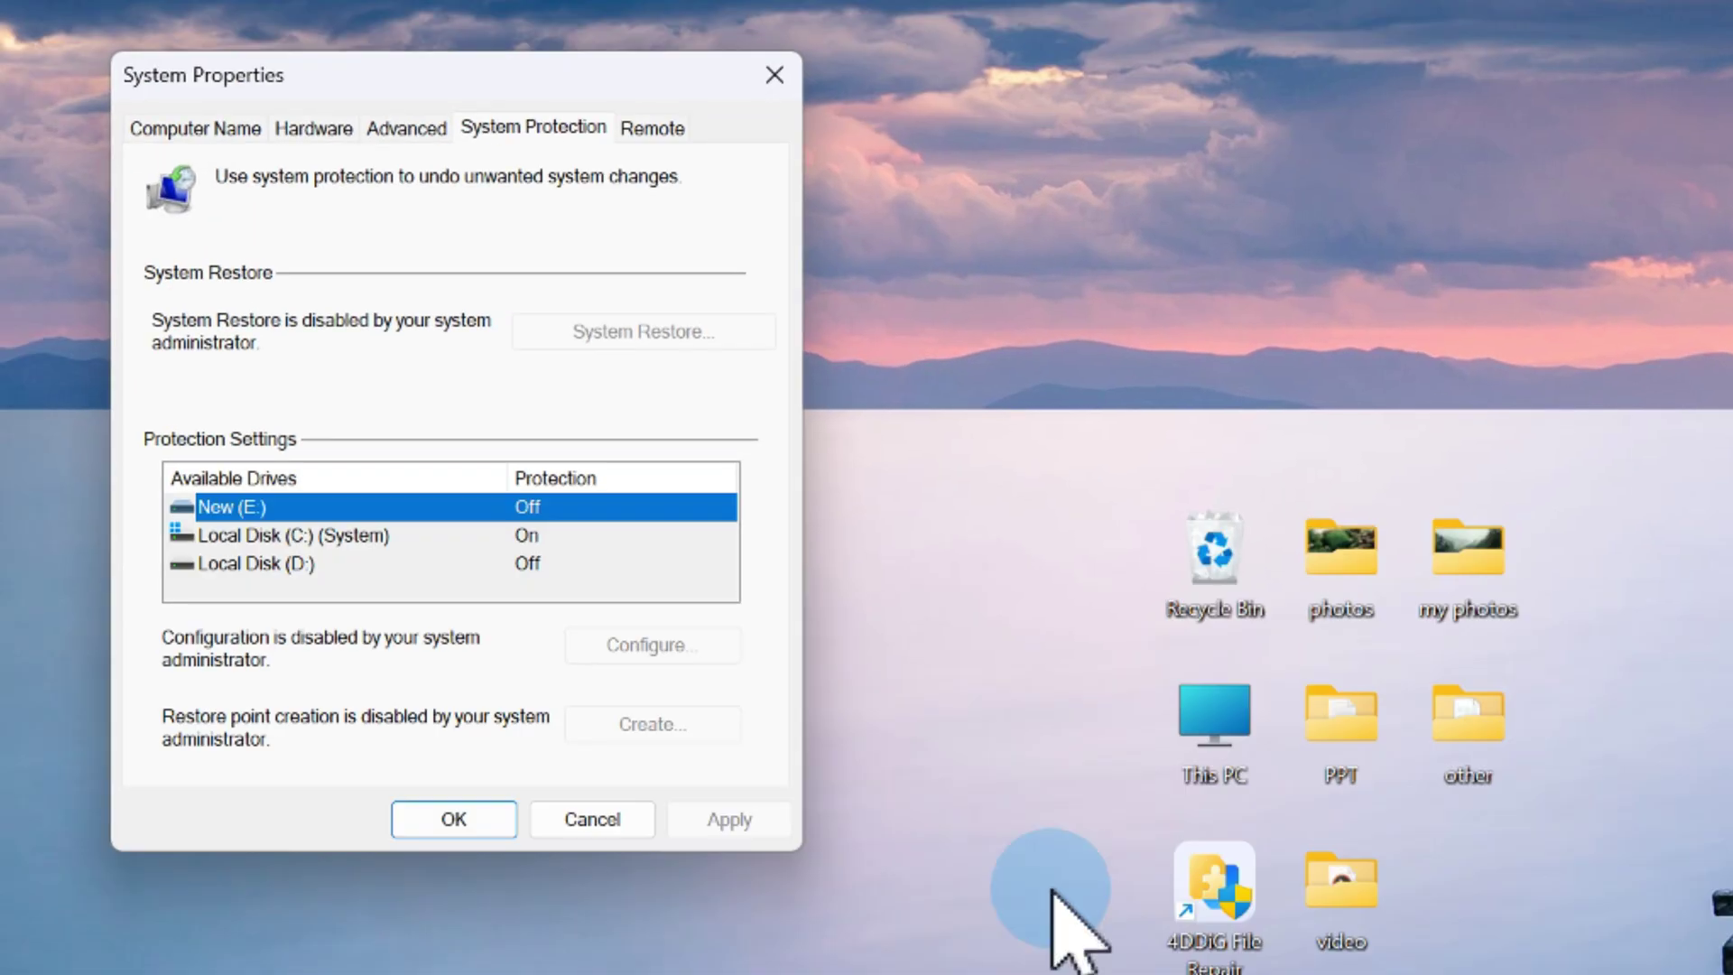